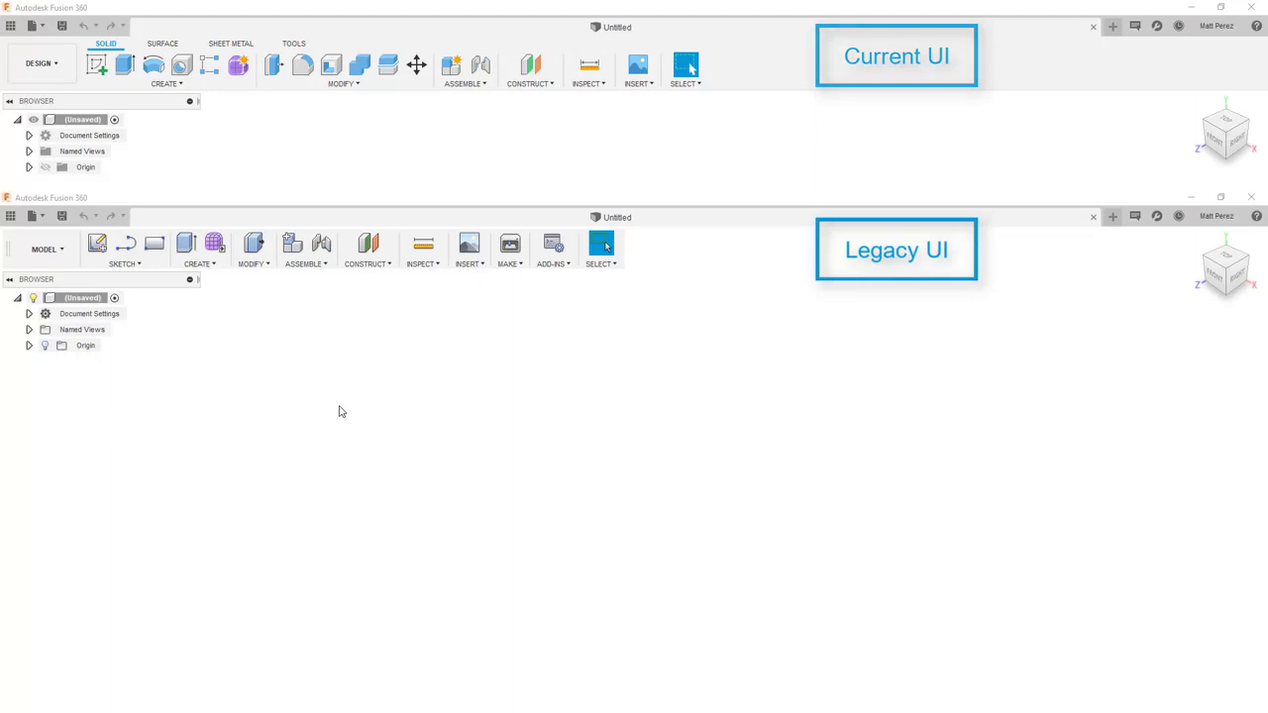
Step: Browse the legacy SKETCH menu, switch the legacy window to Sheet Metal, and view the TOOLS tab
left_click(144, 266)
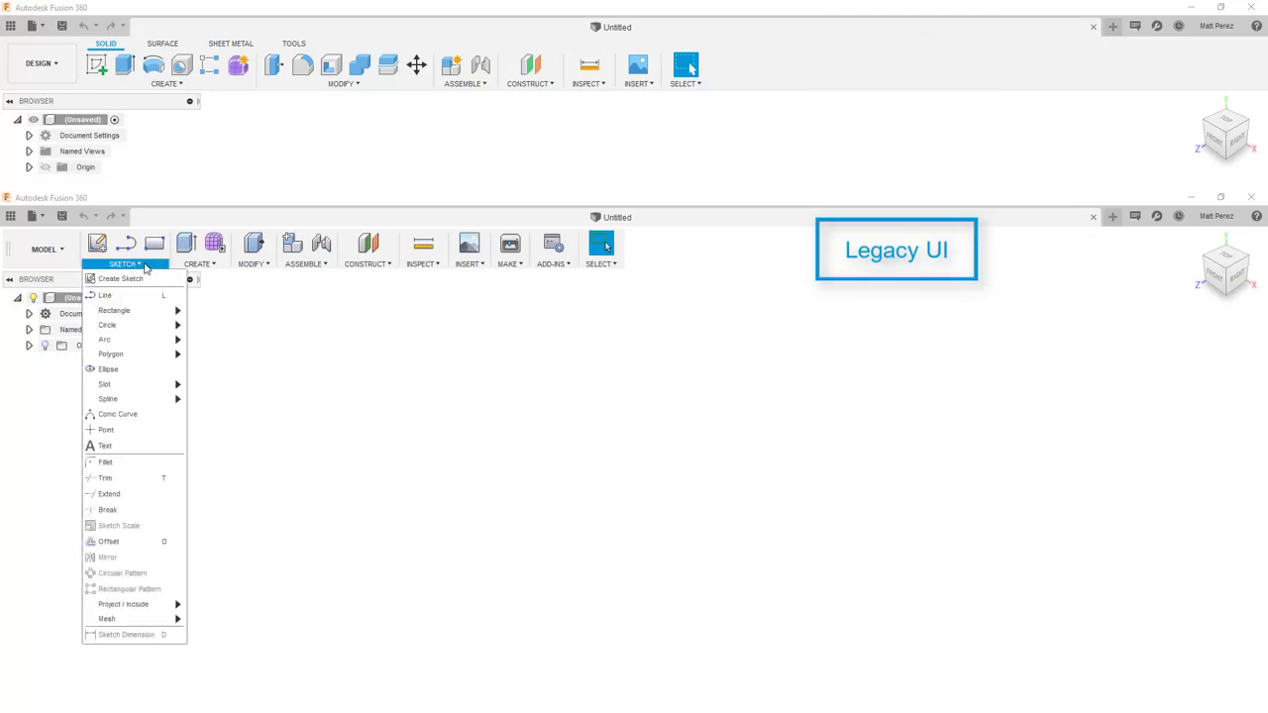
left_click(207, 346)
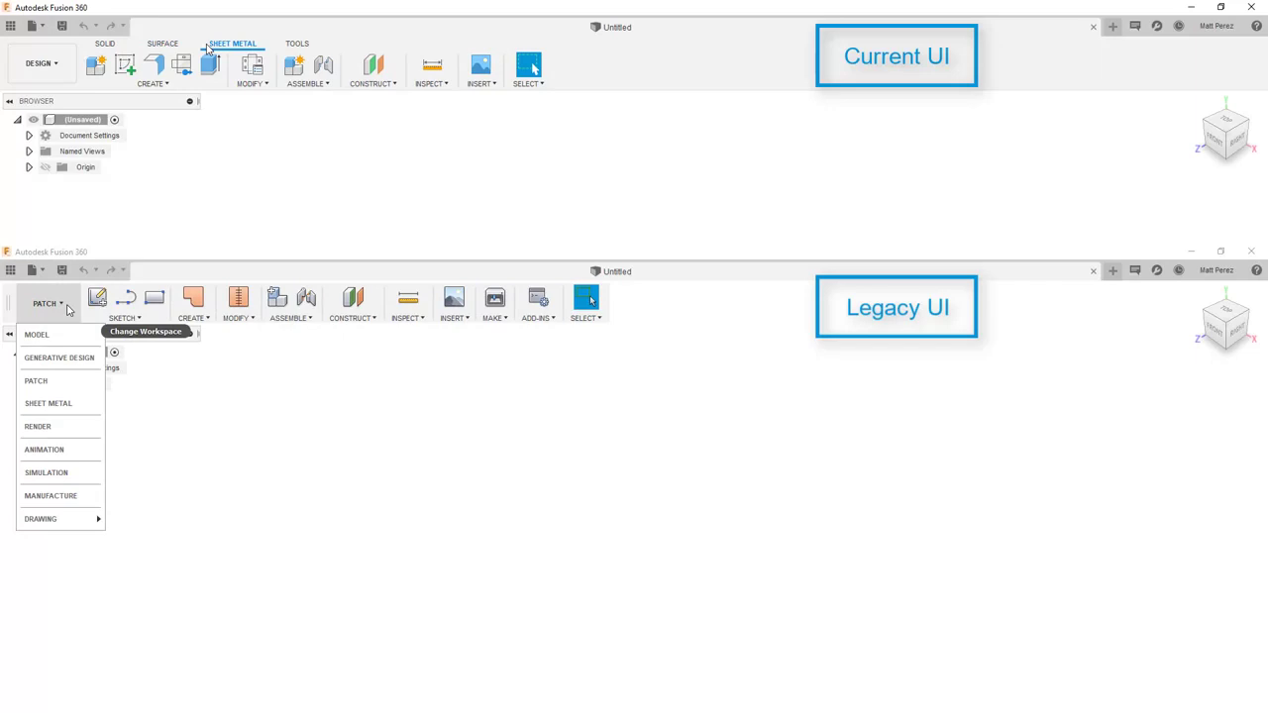
left_click(62, 404)
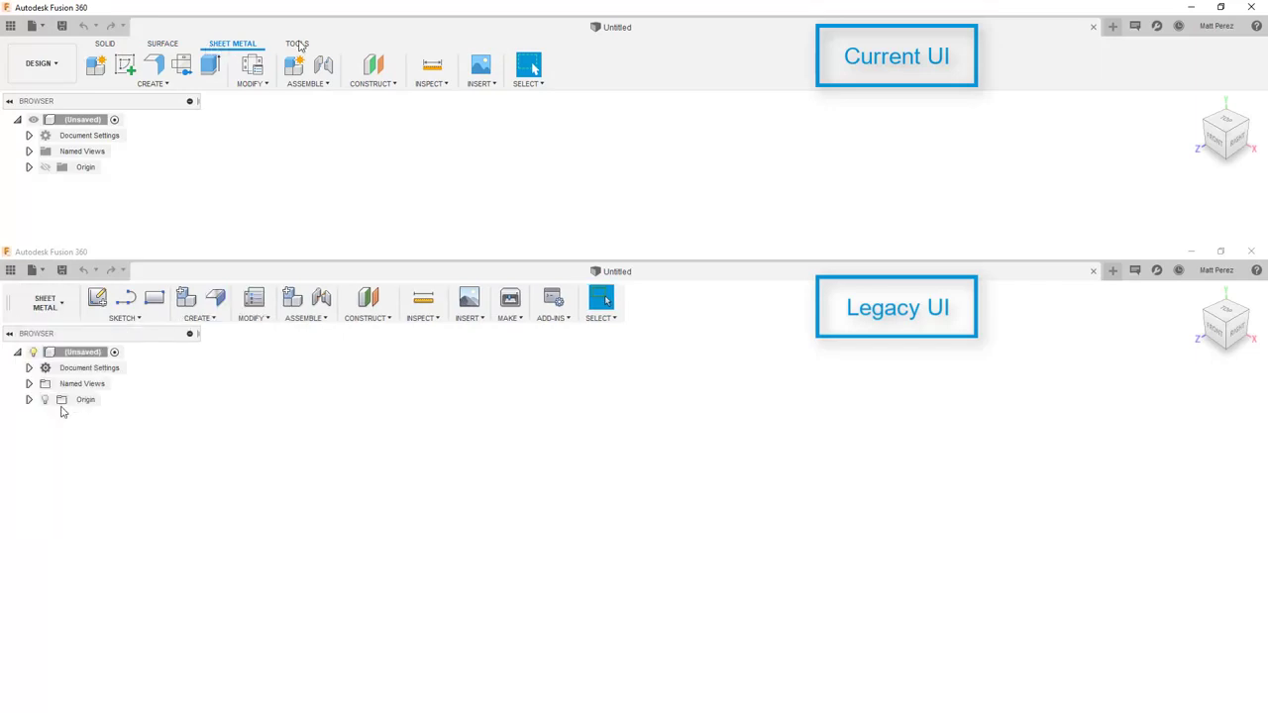
left_click(299, 45)
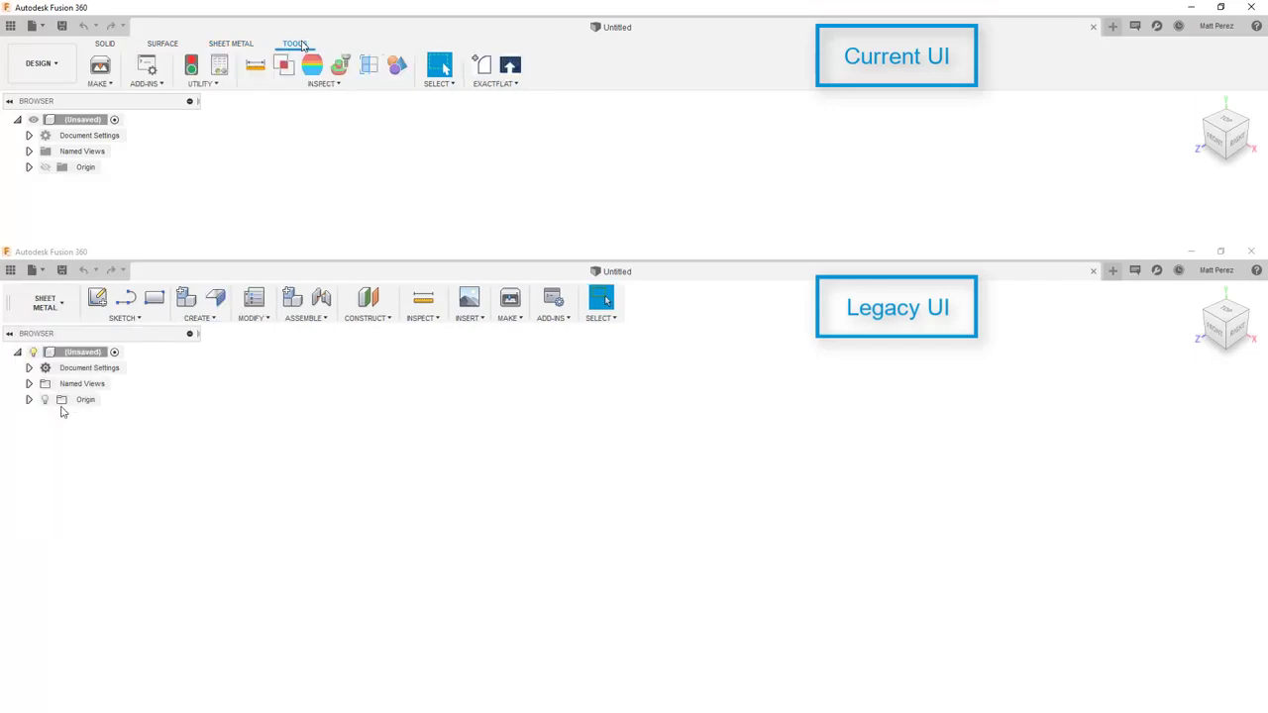
Step: Return the legacy window to the Model workspace, then start a new sketch from the SOLID tab
left_click(46, 303)
left_click(59, 343)
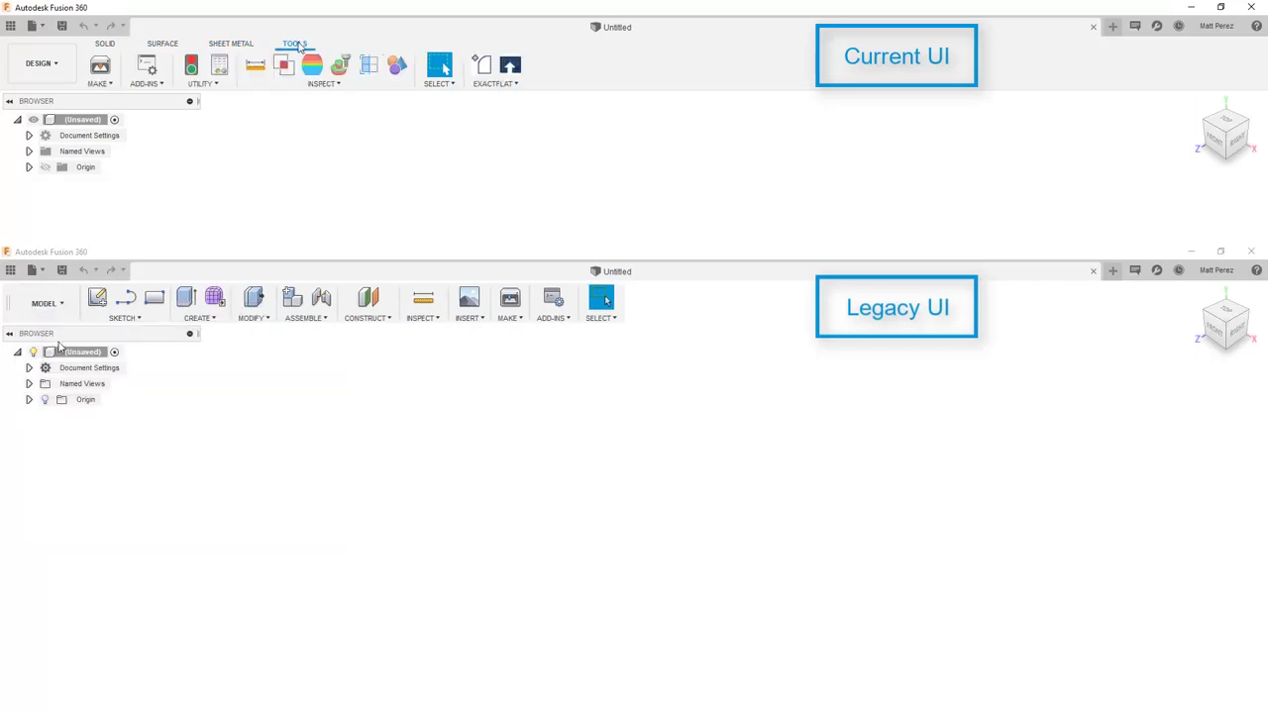
left_click(104, 44)
left_click(96, 64)
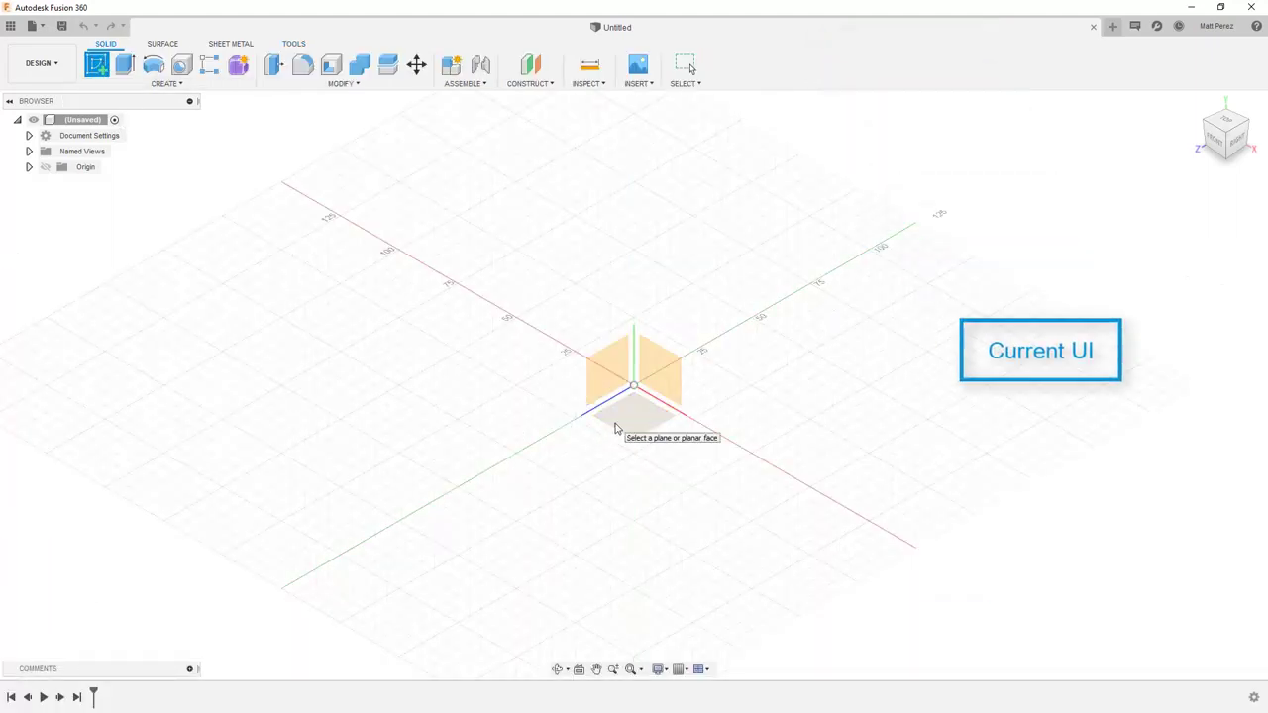
Step: On the XZ plane, draw a 50 × 50 mm centre-point rectangle at the origin
left_click(617, 426)
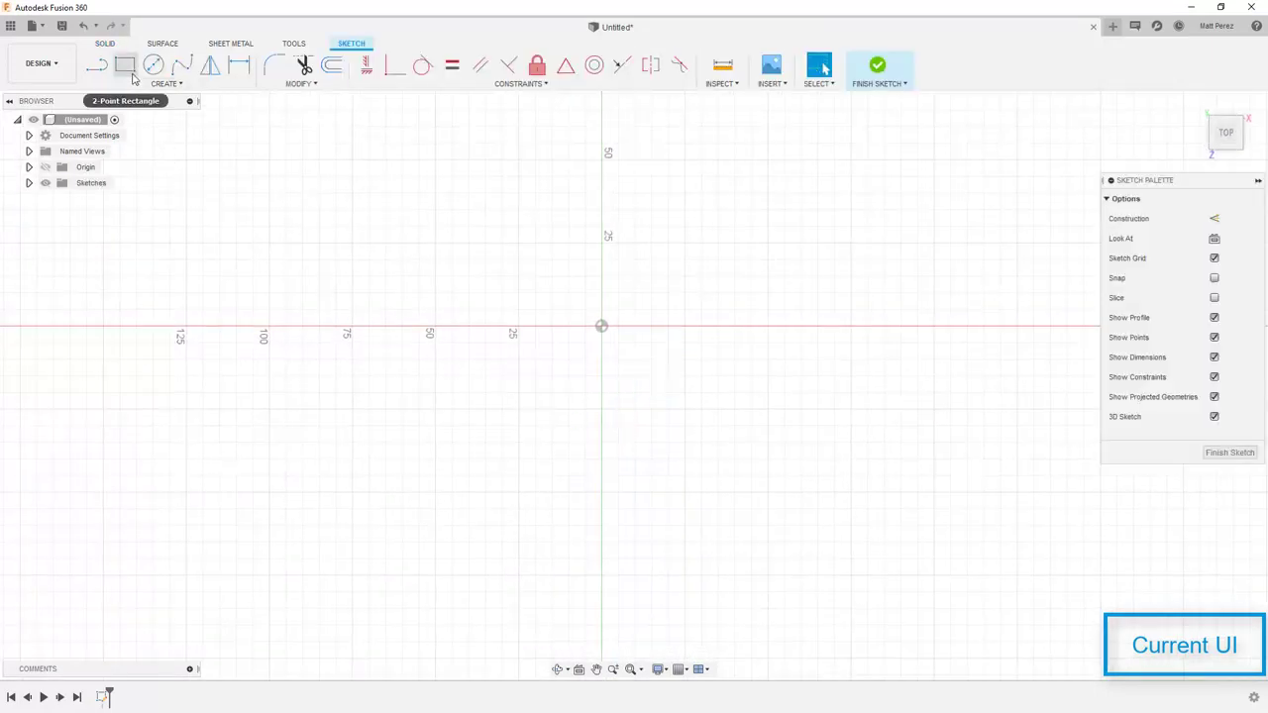
left_click(129, 71)
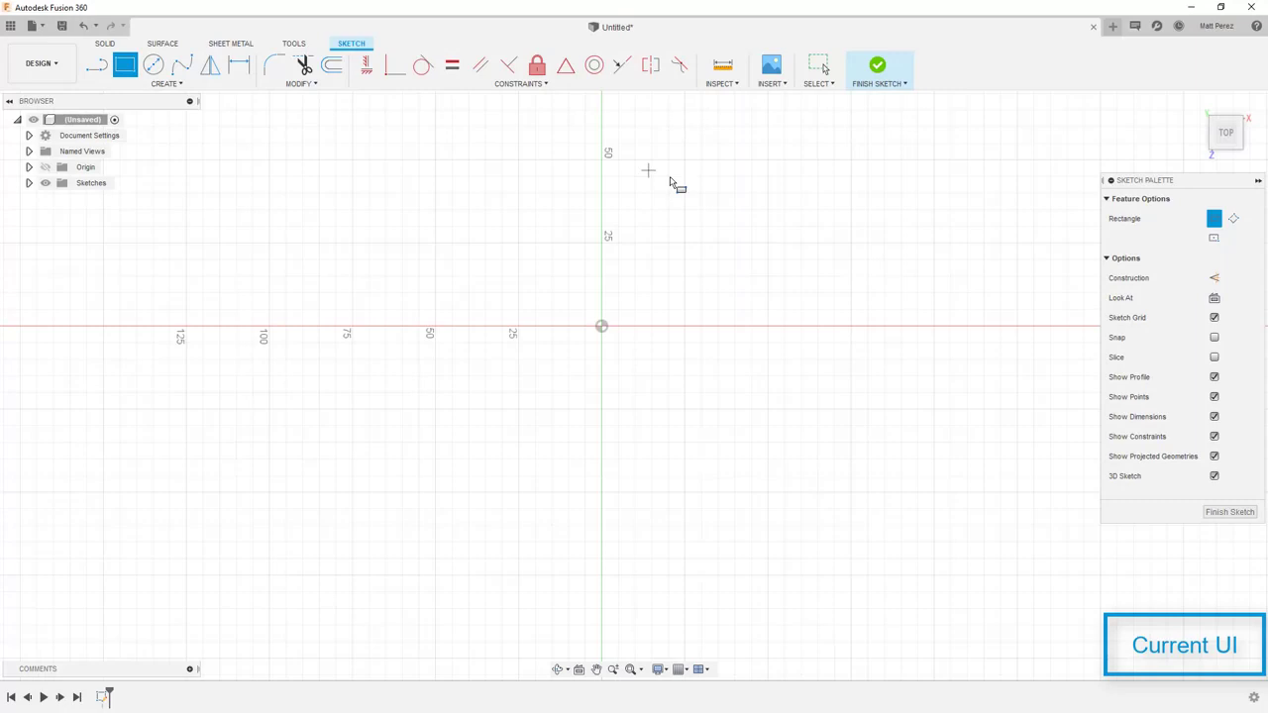
left_click(1215, 239)
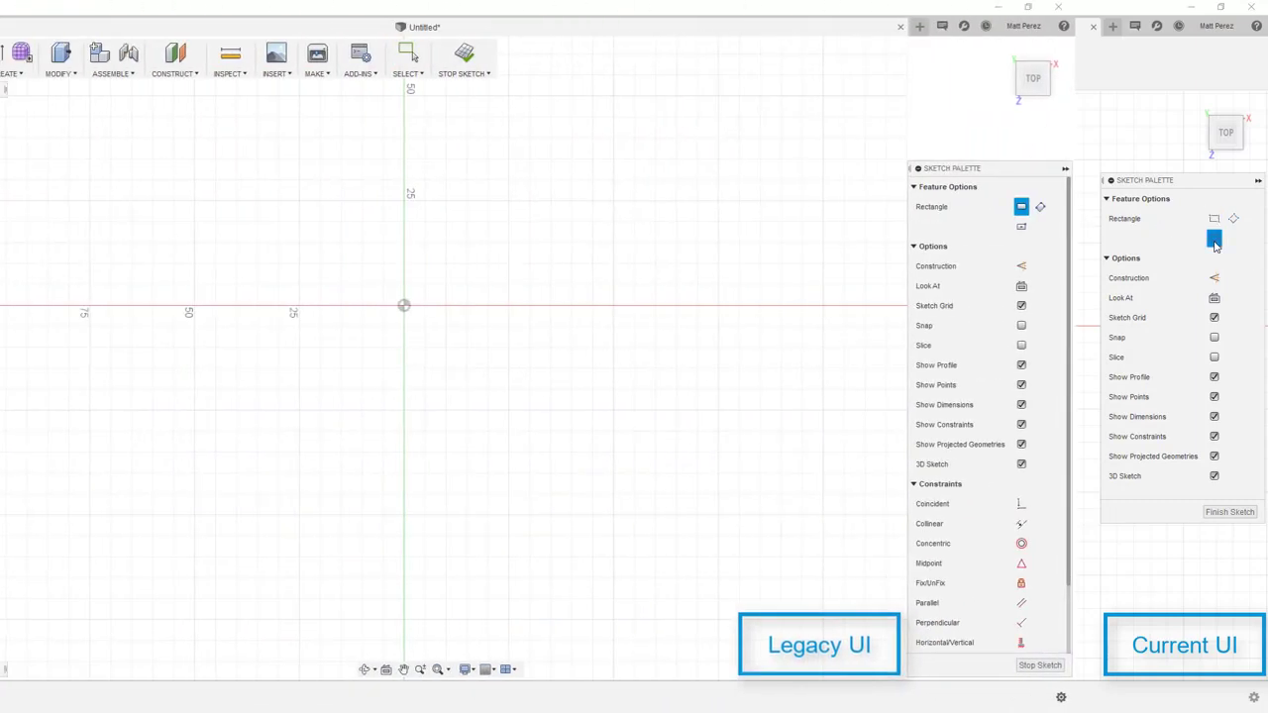
left_click(1021, 227)
scroll(1020, 585, "down", 3)
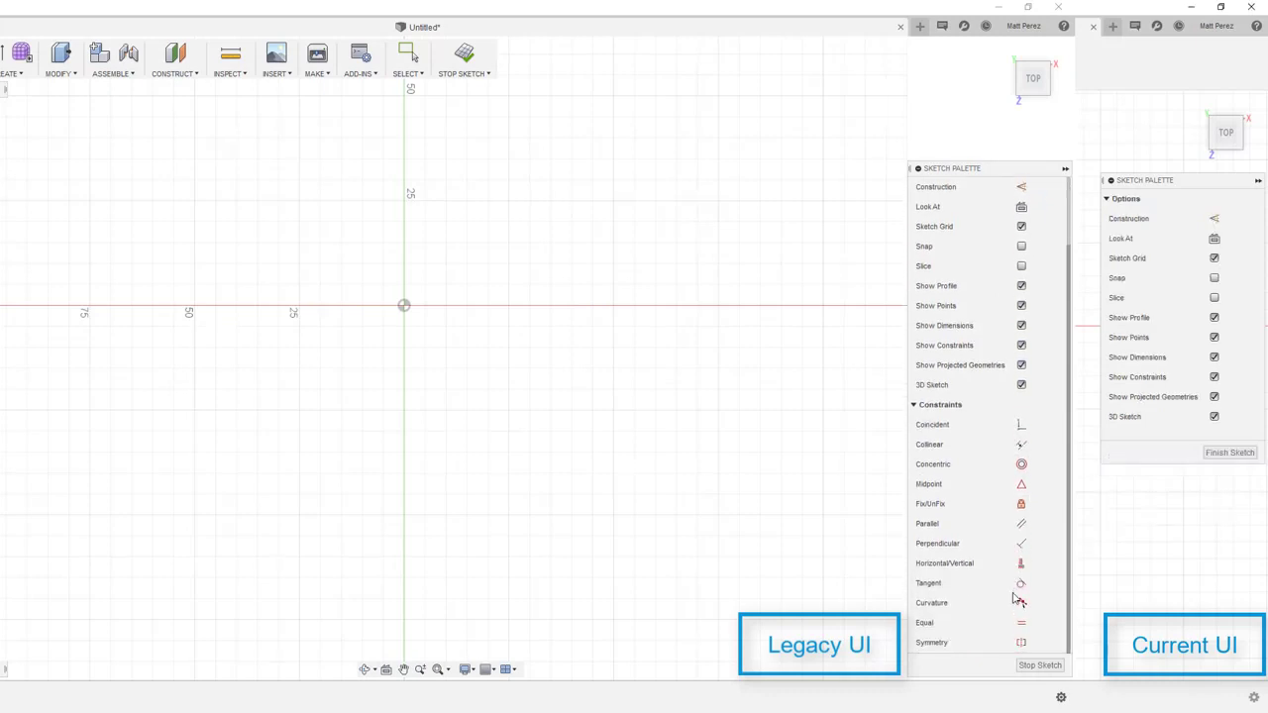
scroll(1017, 597, "up", 3)
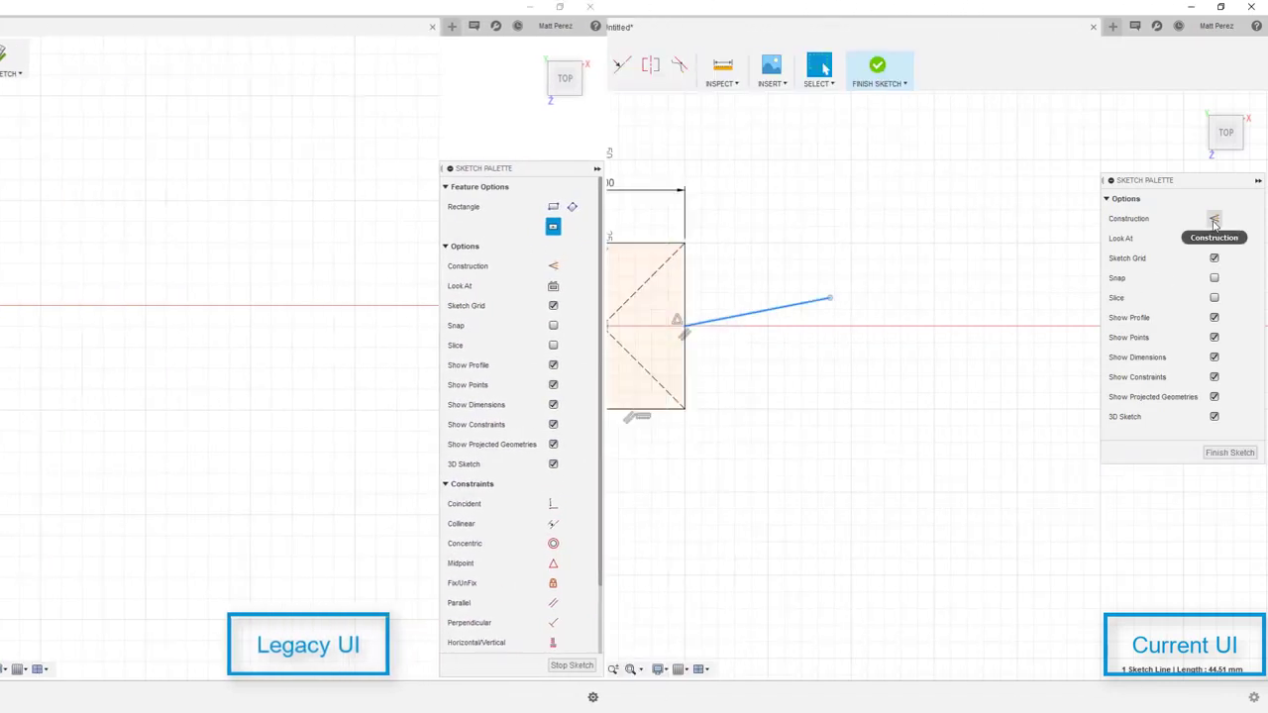
Step: Make the line running right from the square a horizontal construction line
left_click(1214, 220)
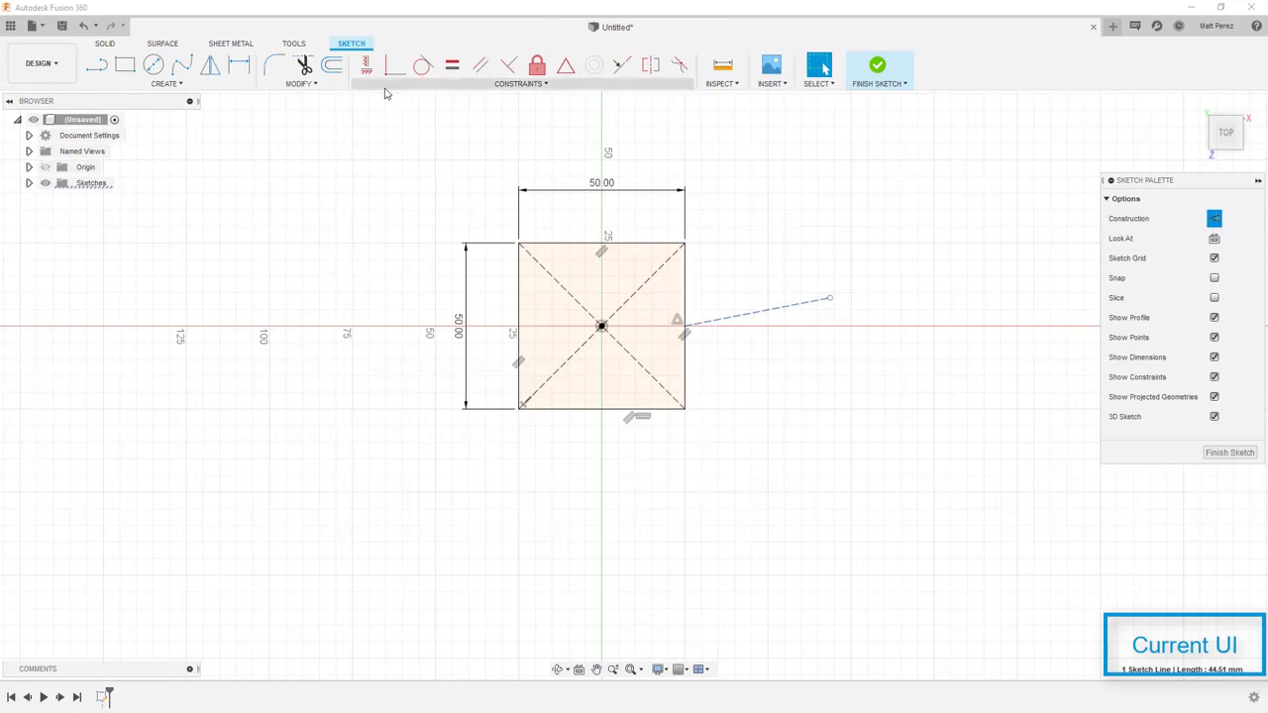
left_click(367, 64)
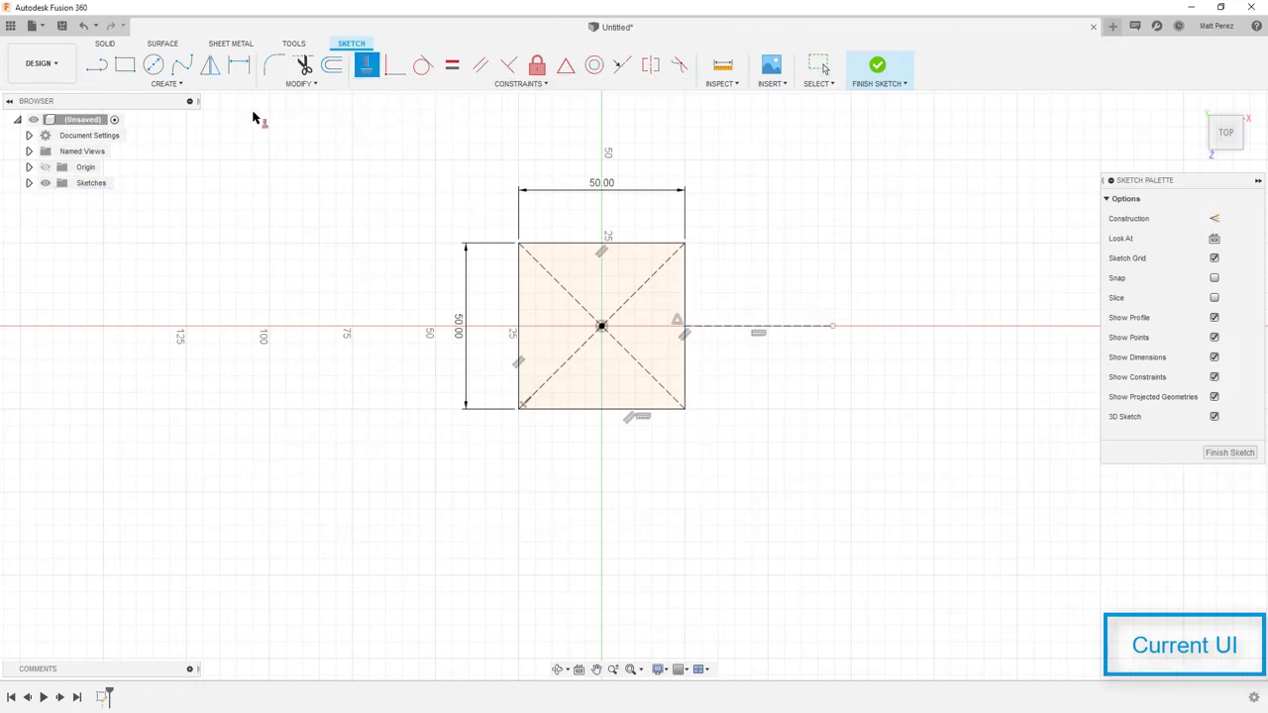
left_click(212, 86)
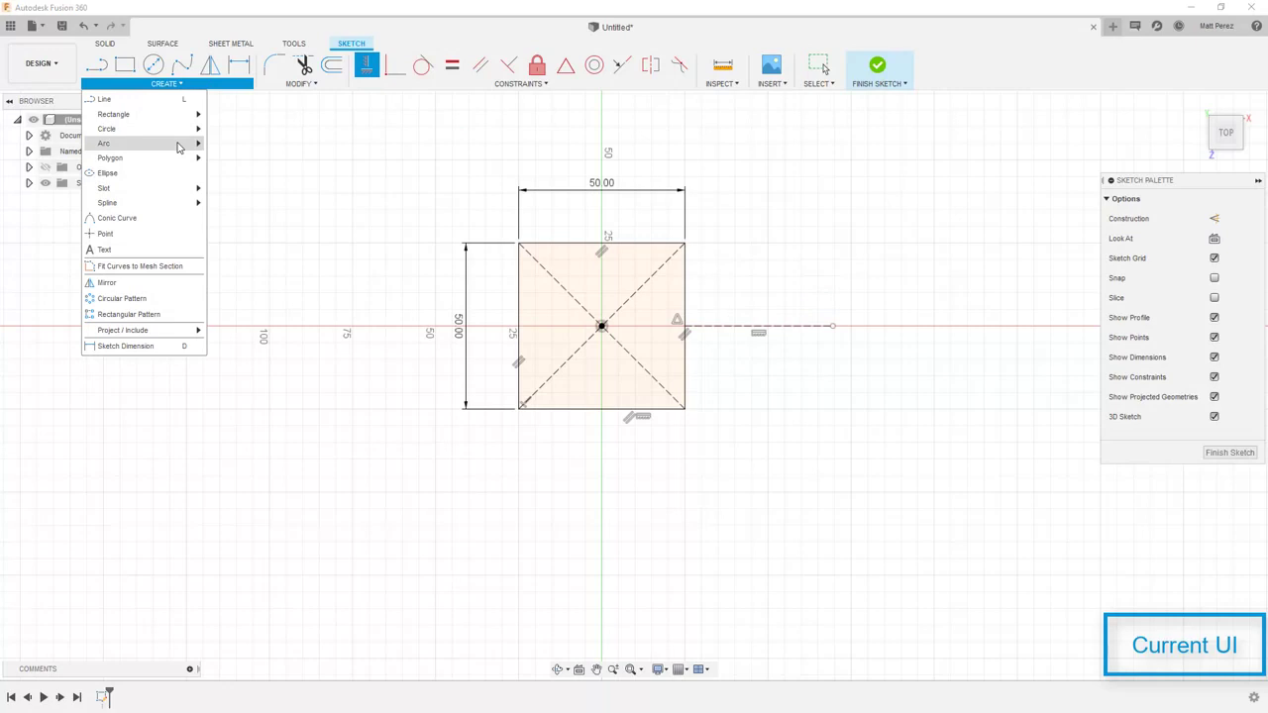
Step: Draw a three-point arc from the square's top-right to bottom-right corner, bulging right
mouse_move(181, 145)
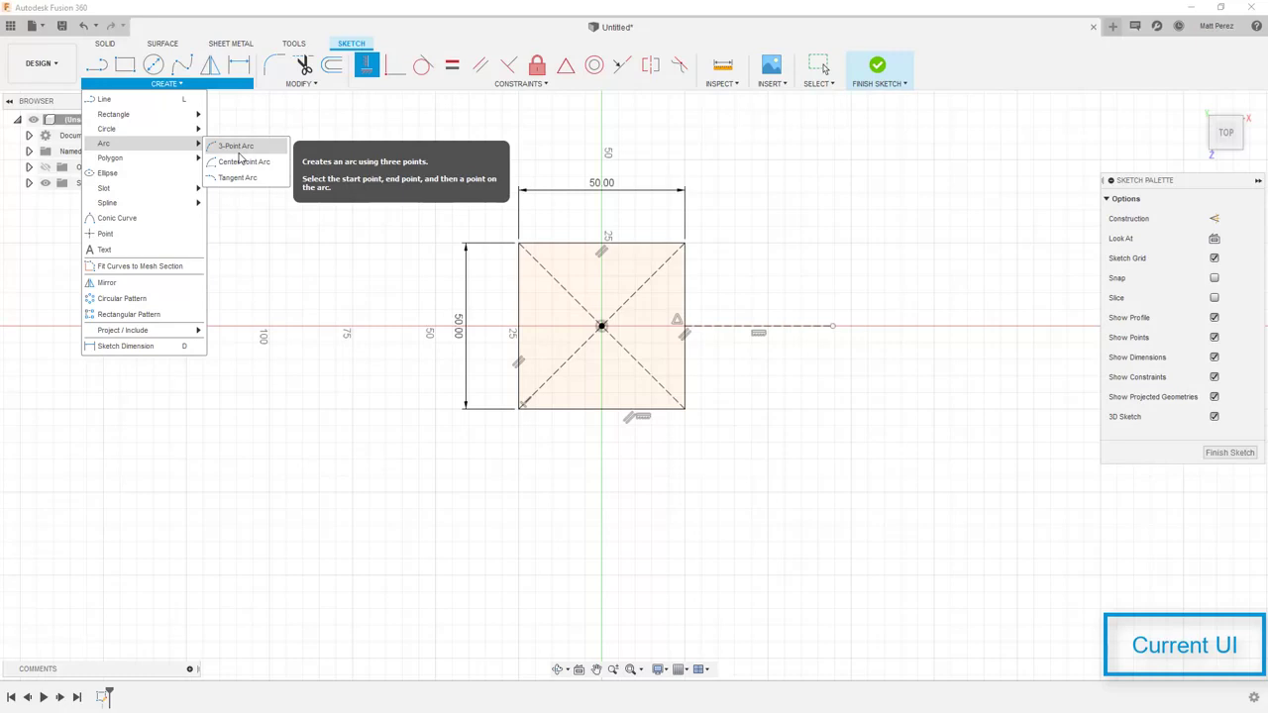
left_click(236, 146)
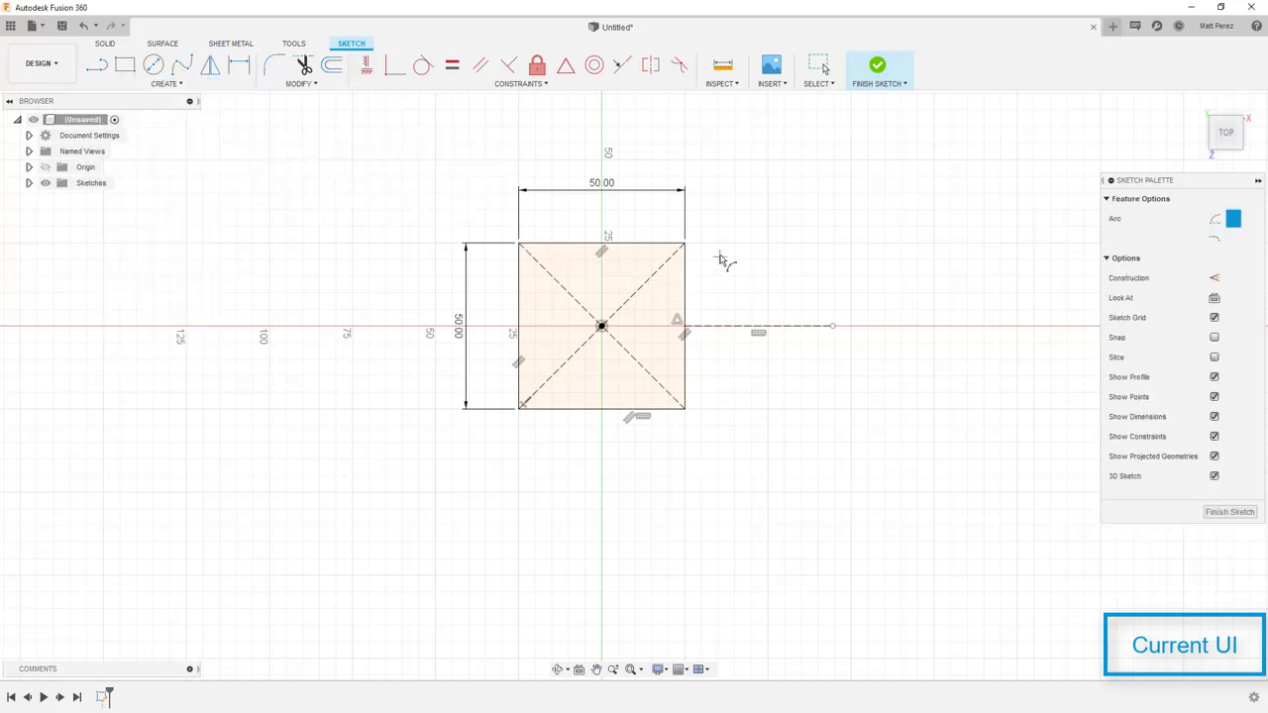
left_click(685, 243)
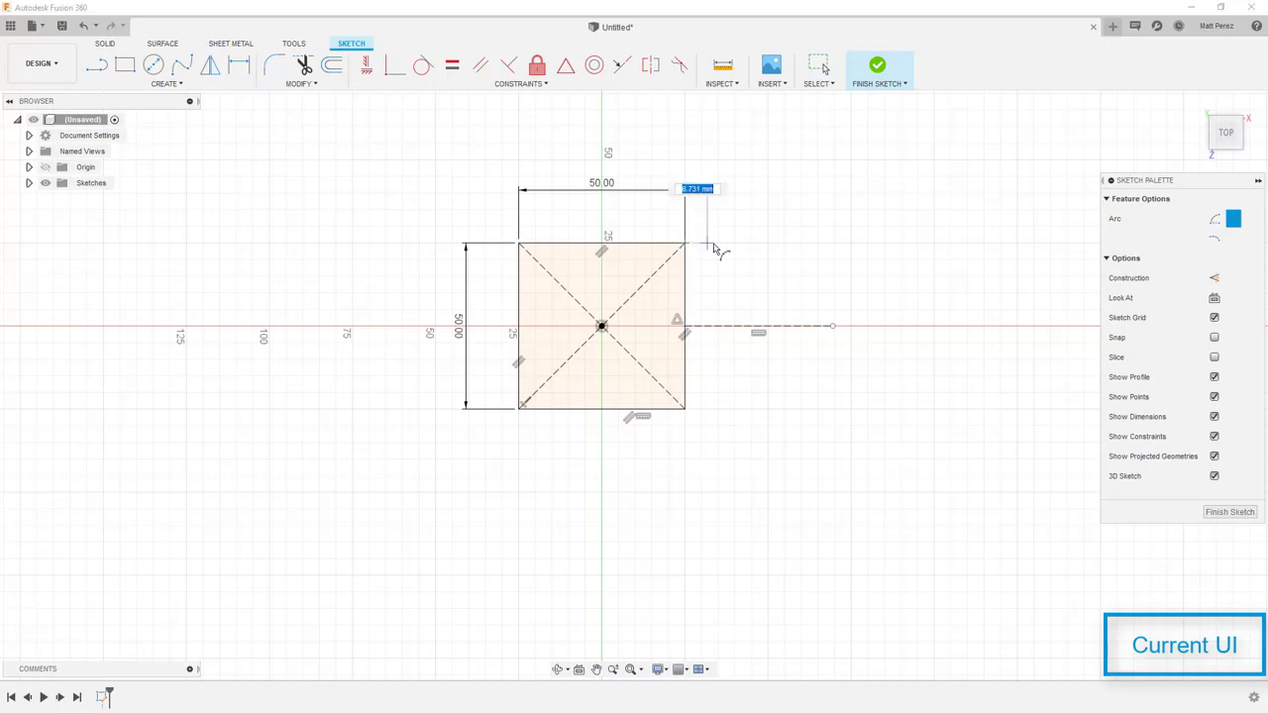
left_click(686, 411)
left_click(832, 327)
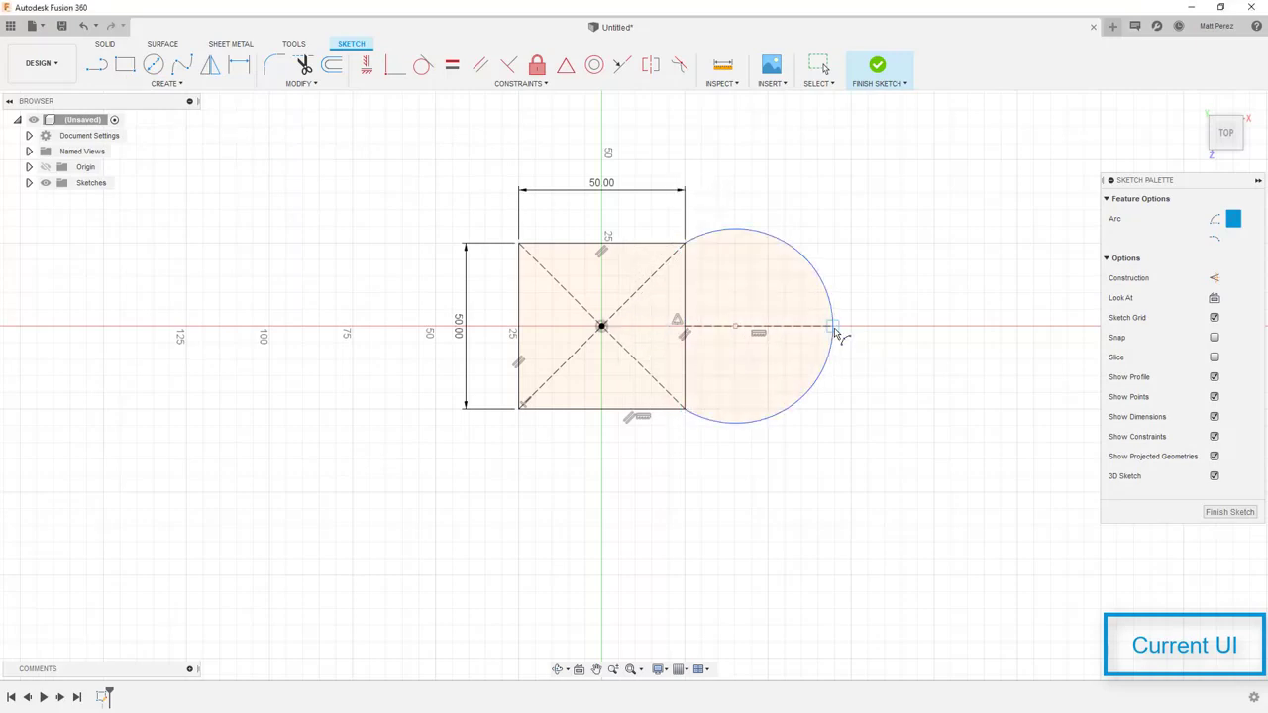
Step: Constrain the arc tangent to the square's top edge
key("Escape")
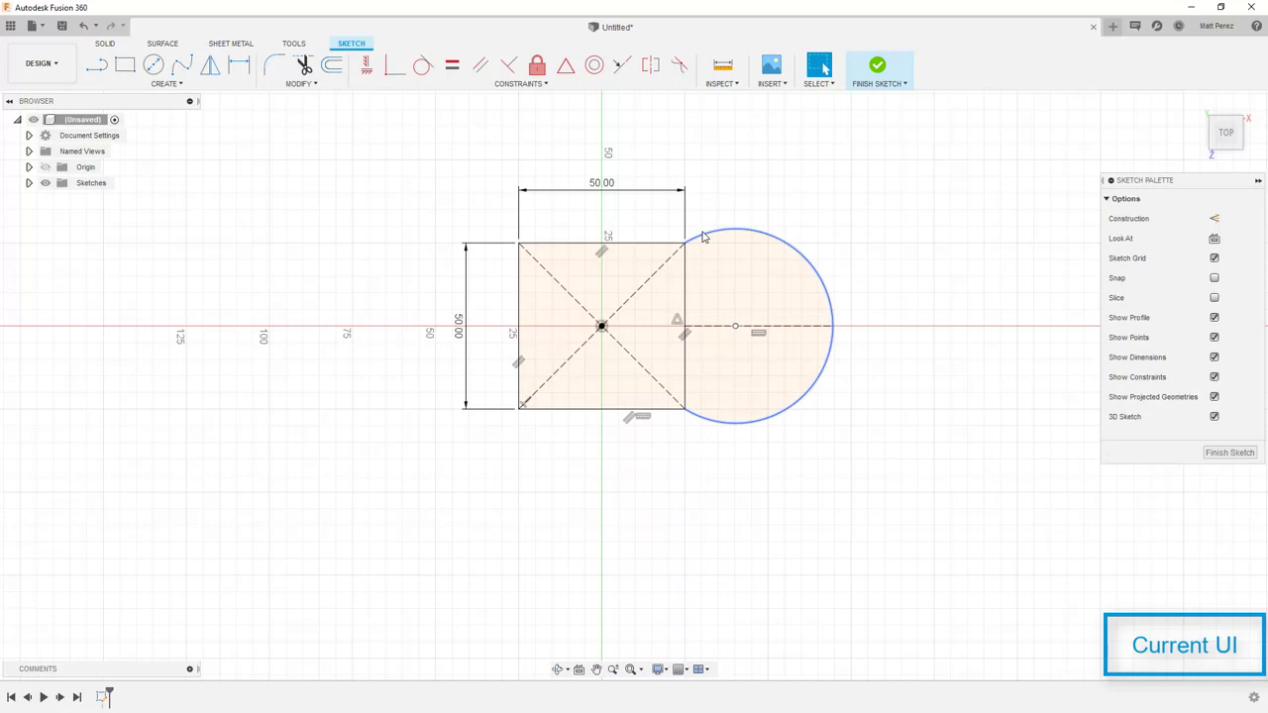
left_click(700, 241)
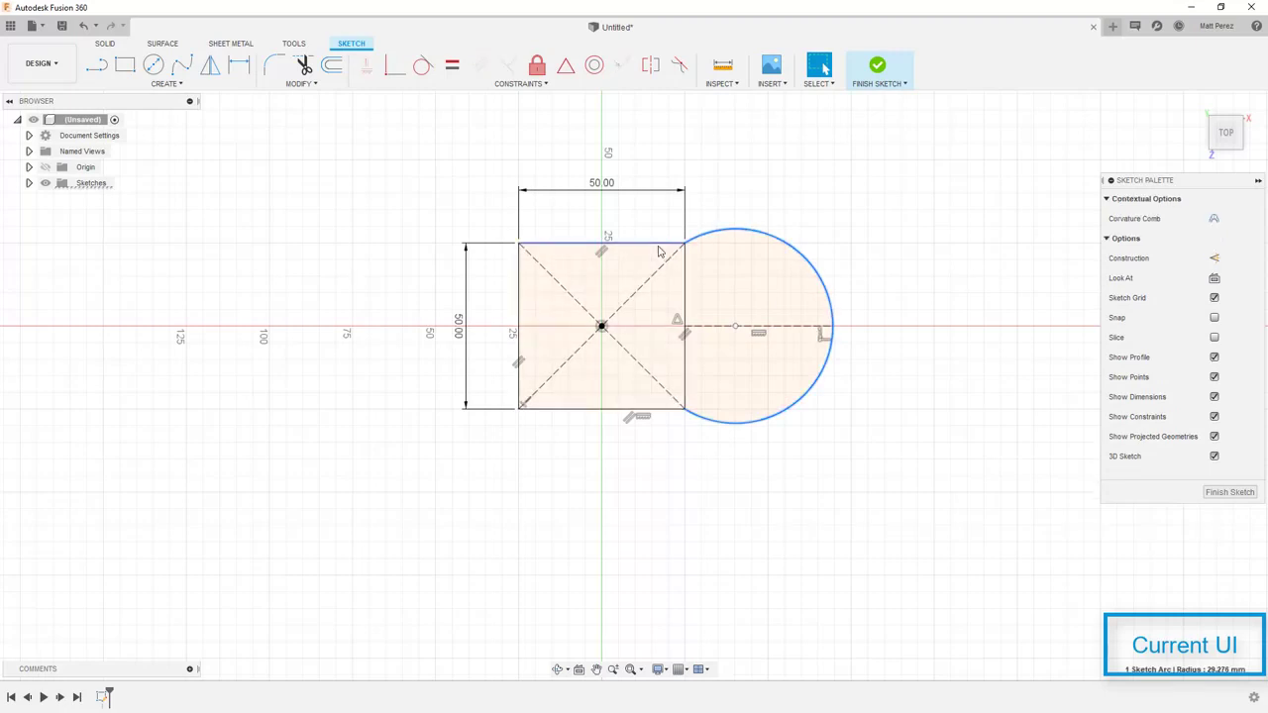
left_click(658, 244)
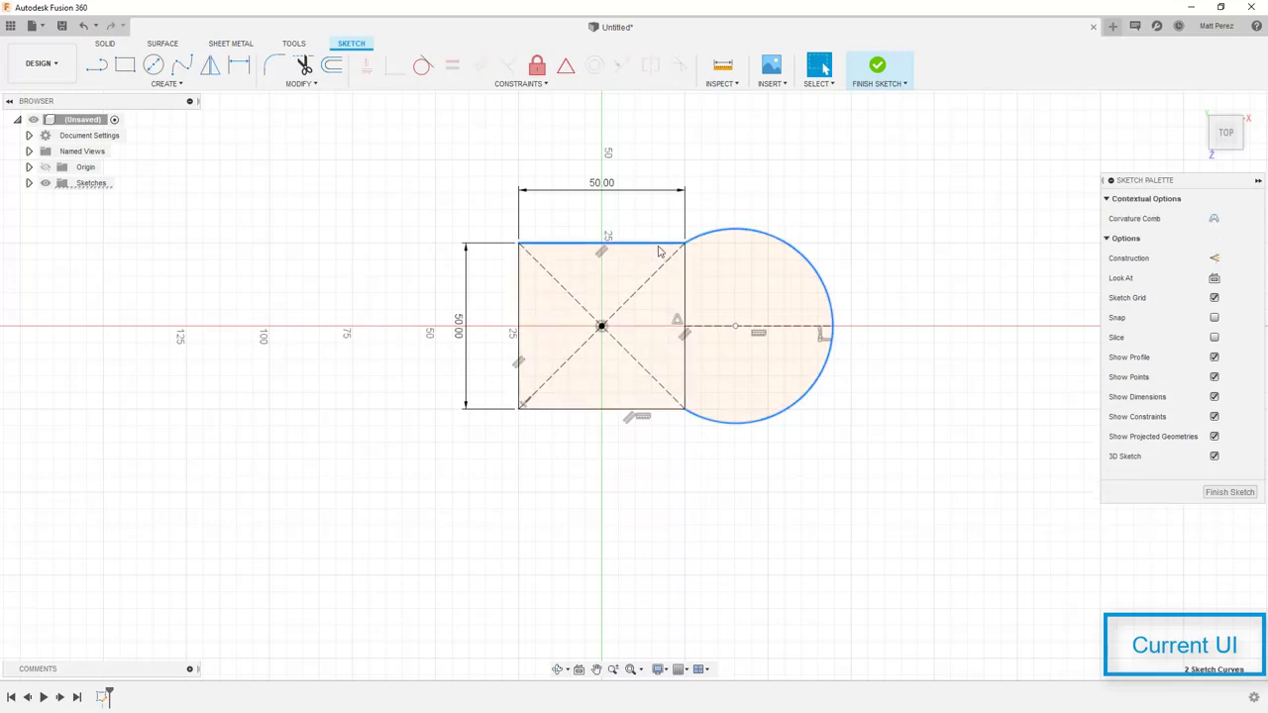
left_click(423, 69)
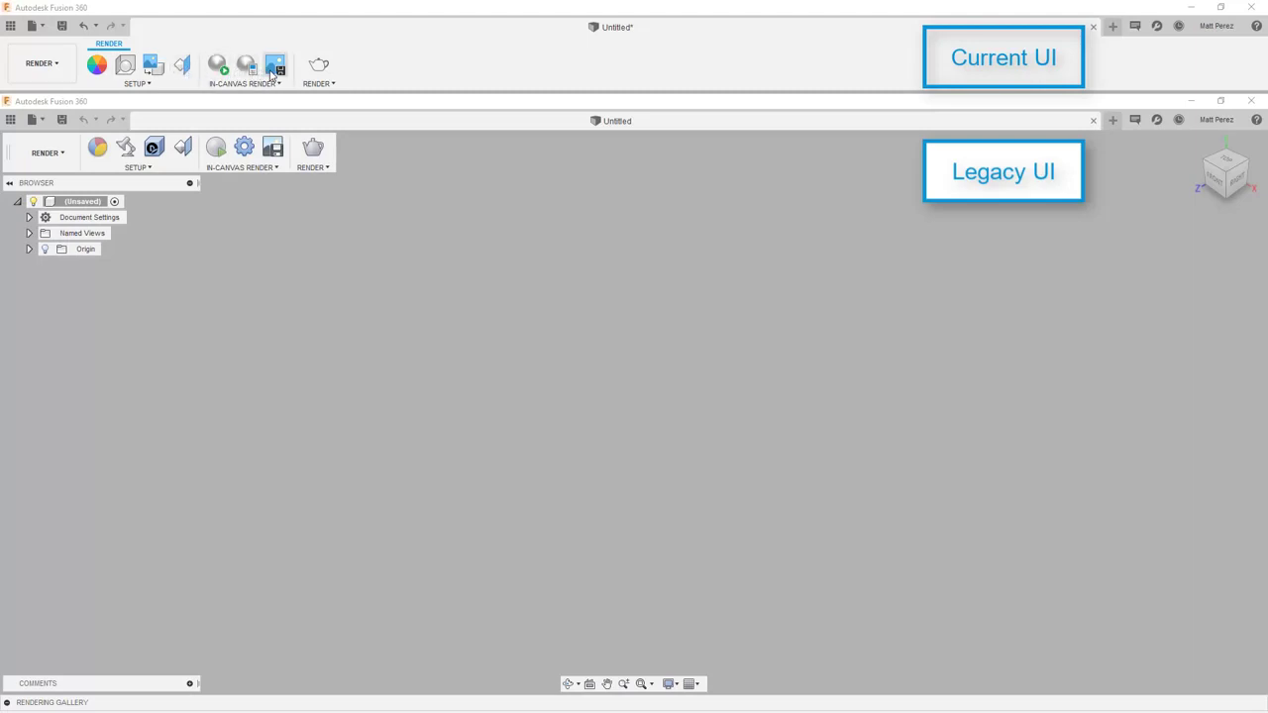
Step: Move from Animation into the Simulation workspace to reach the New Study dialog
left_click(42, 63)
left_click(40, 164)
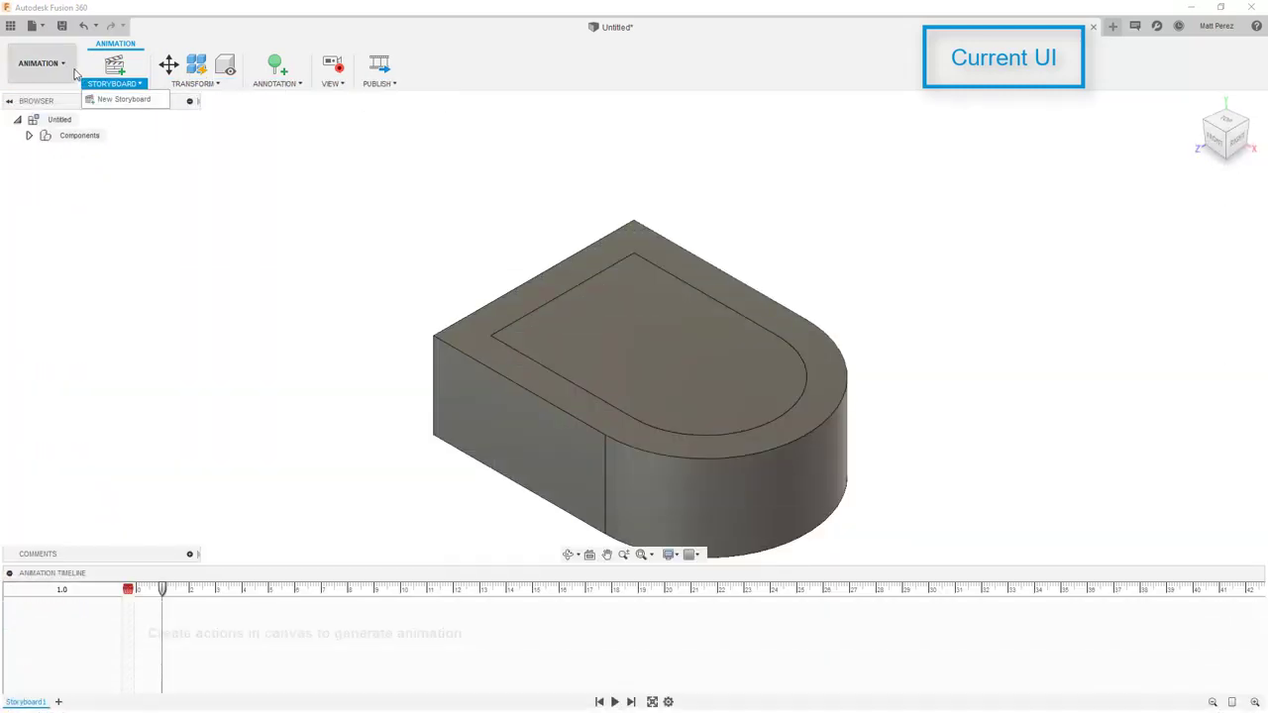
left_click(61, 64)
left_click(59, 191)
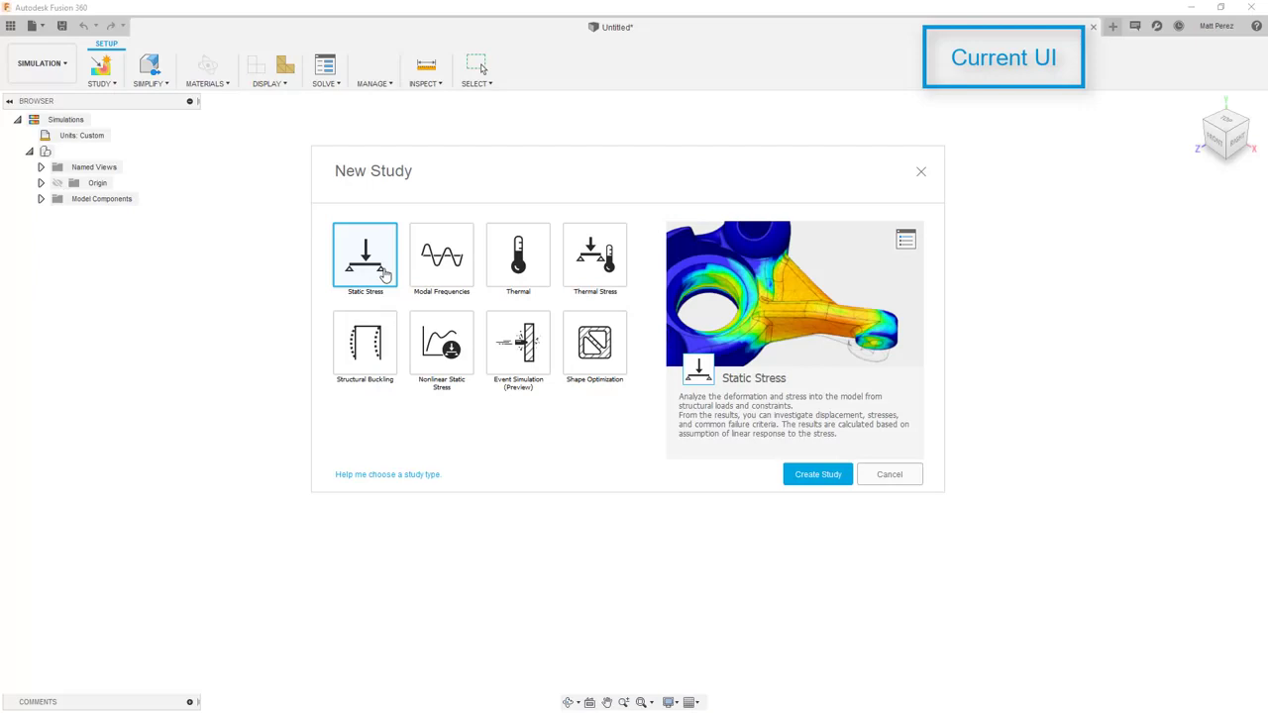
Step: Create a Static Stress study, then open Simulation Results and decline computing them
left_click(798, 476)
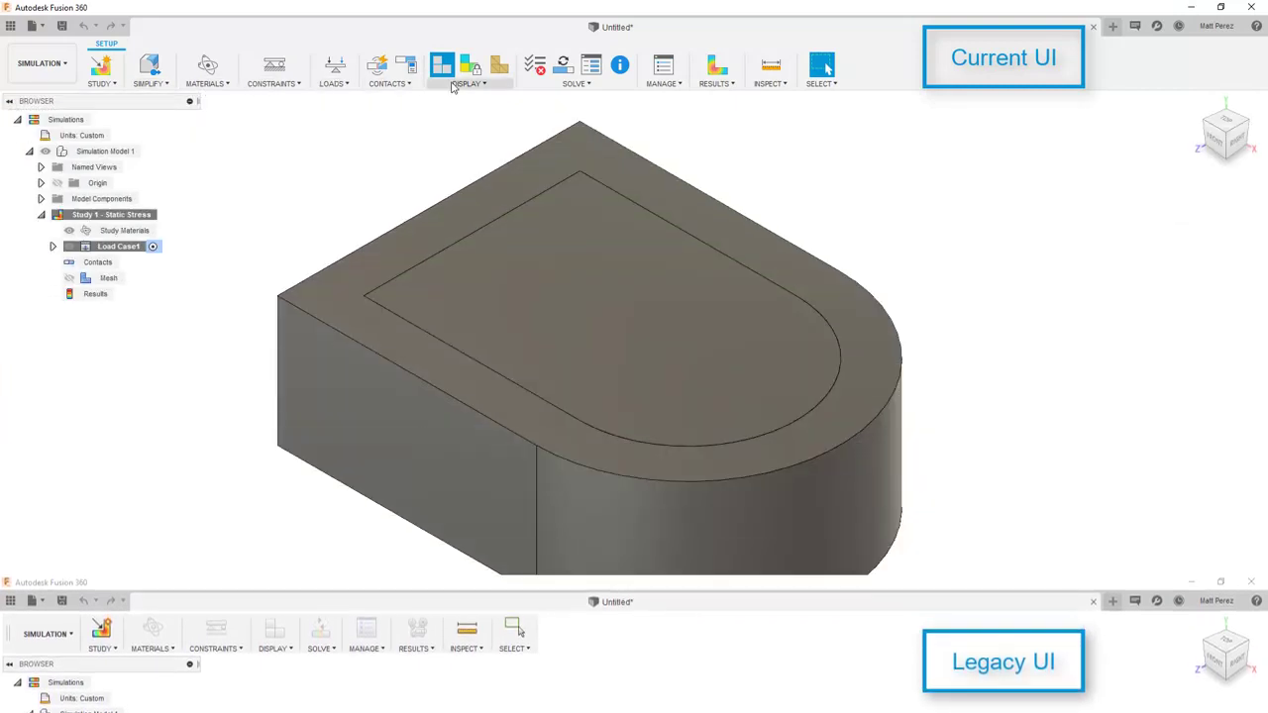
left_click(581, 86)
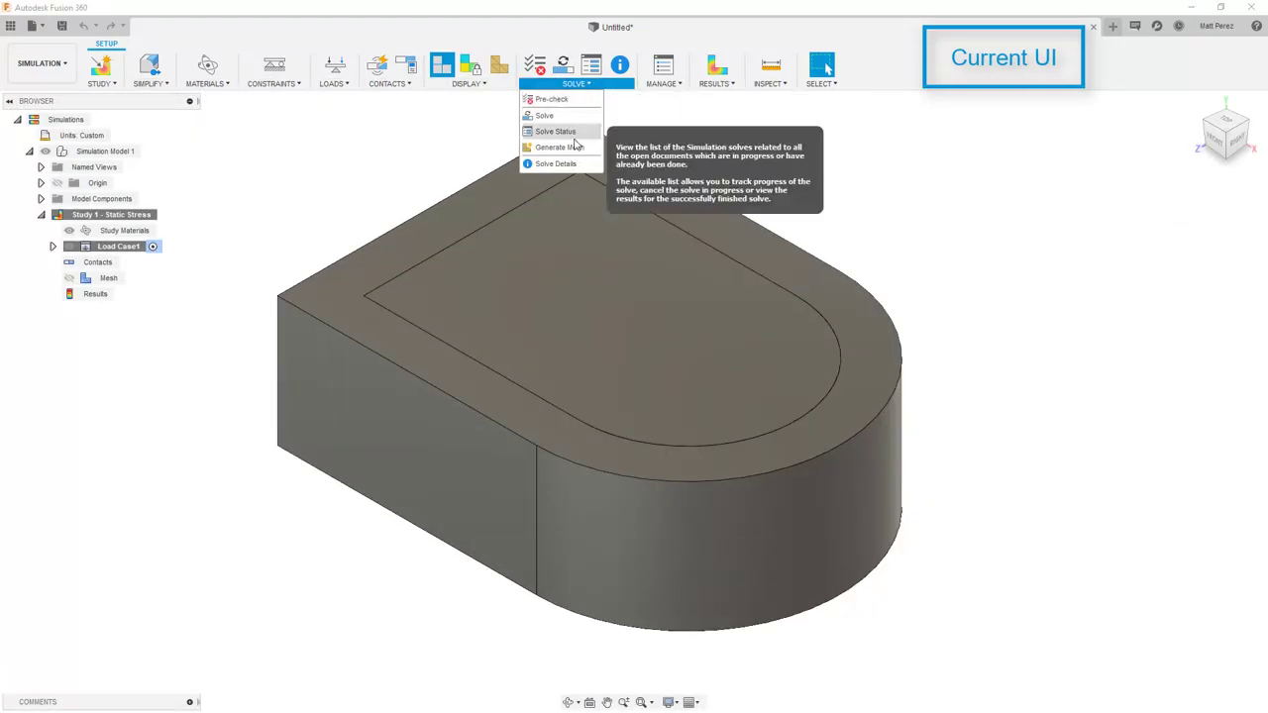
left_click(387, 171)
left_click(722, 87)
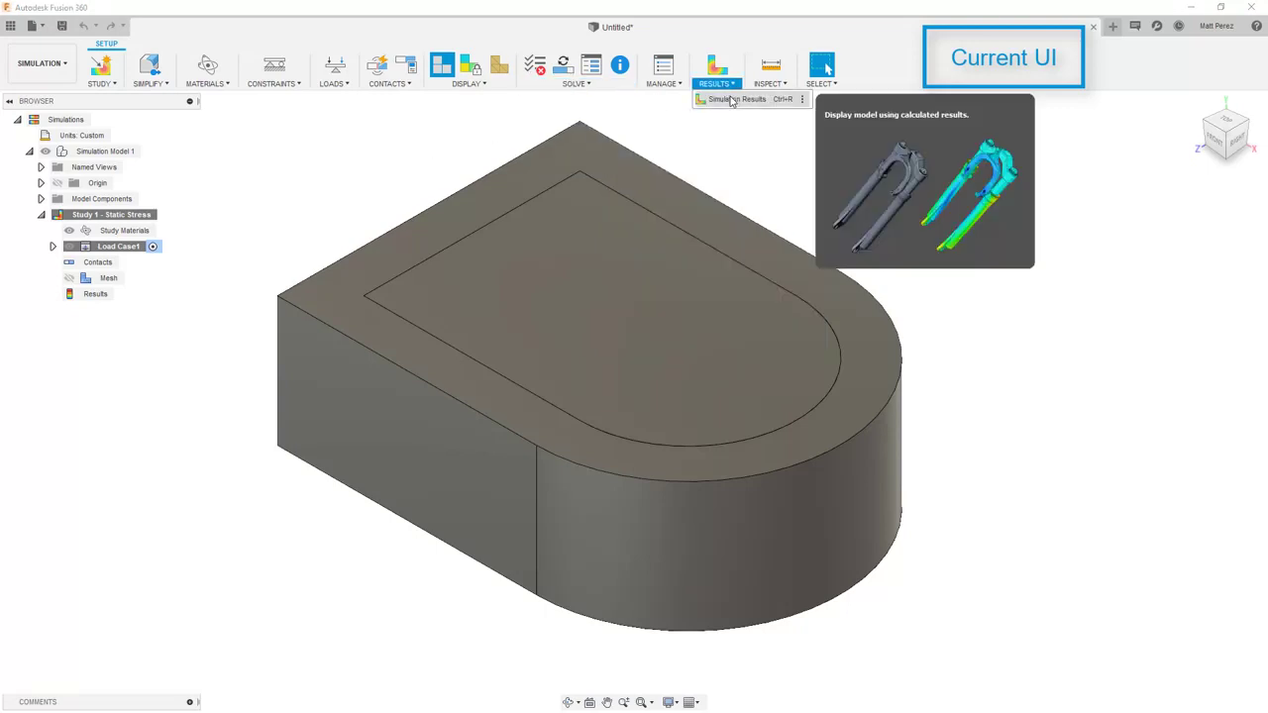
left_click(733, 99)
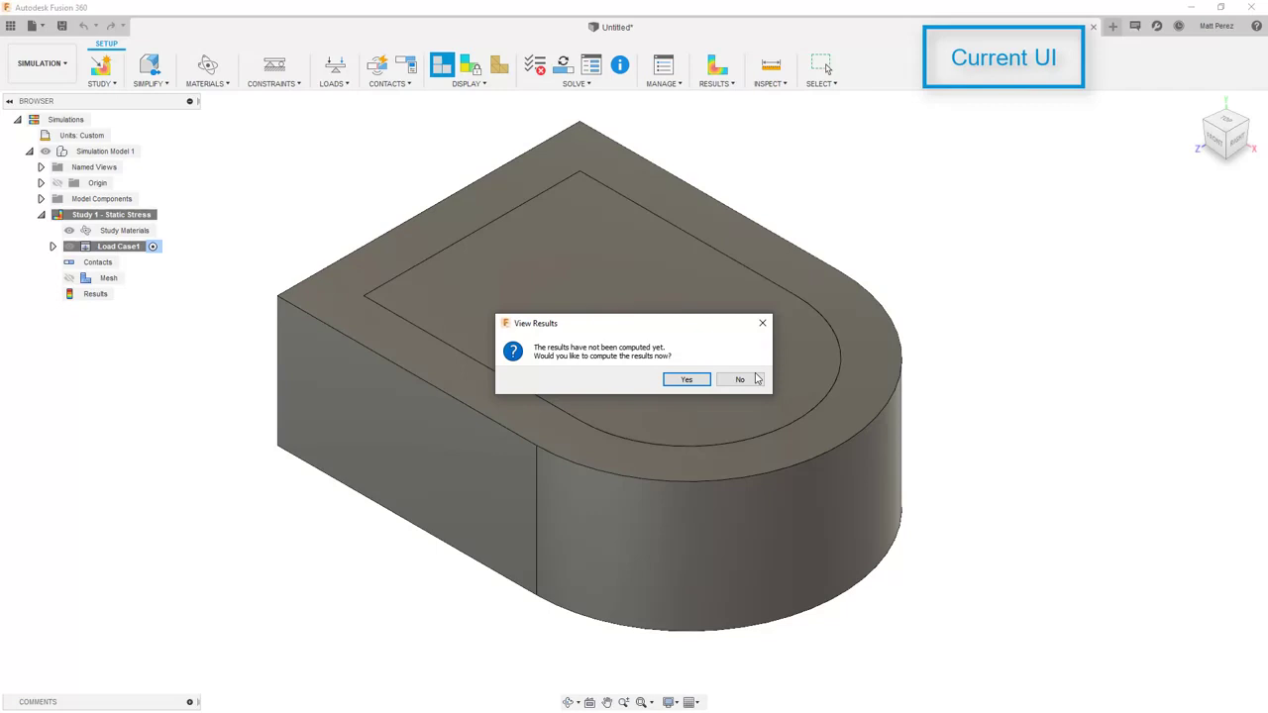
left_click(755, 379)
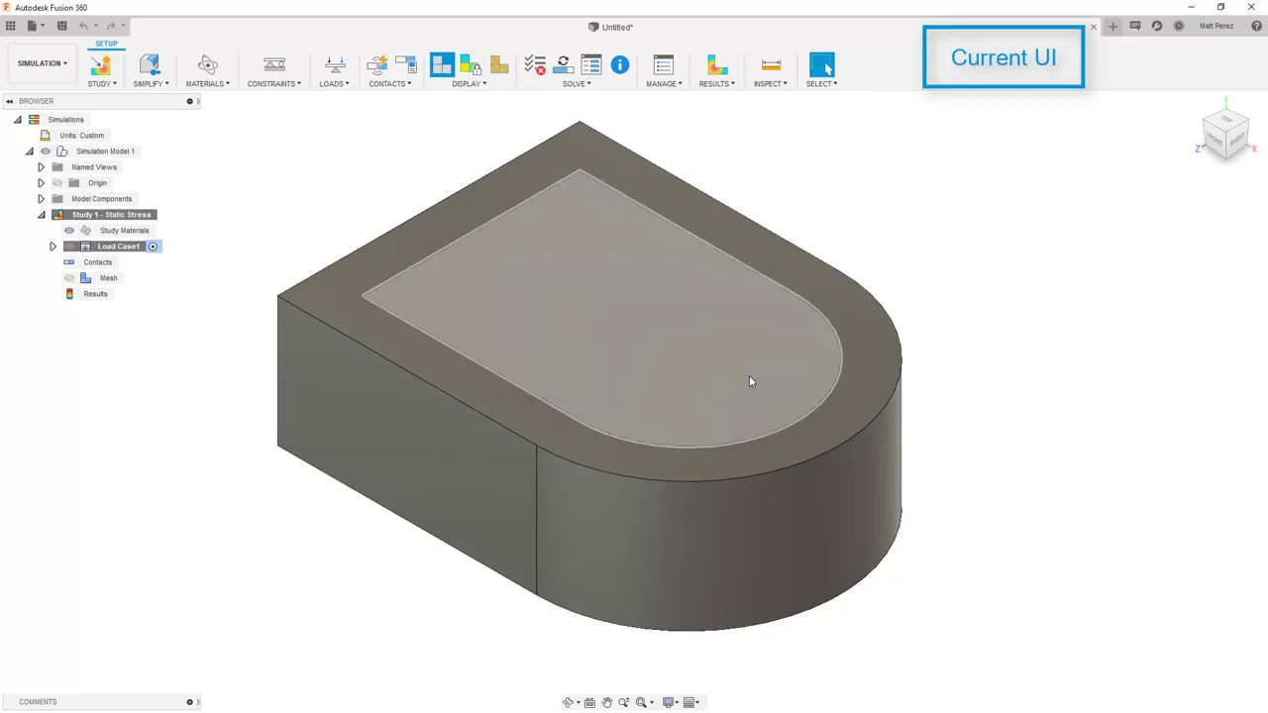
Step: Enter the Manufacture workspace and glance at the Extensions overview before closing it
left_click(65, 74)
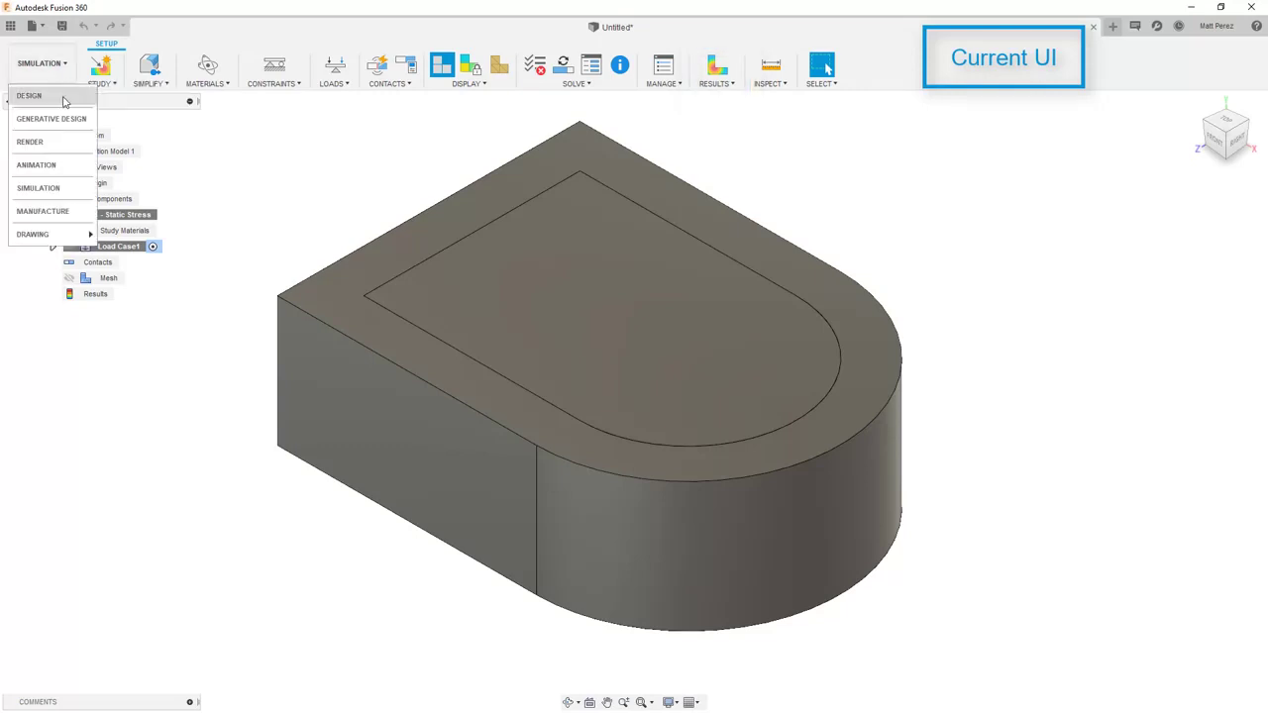
left_click(42, 211)
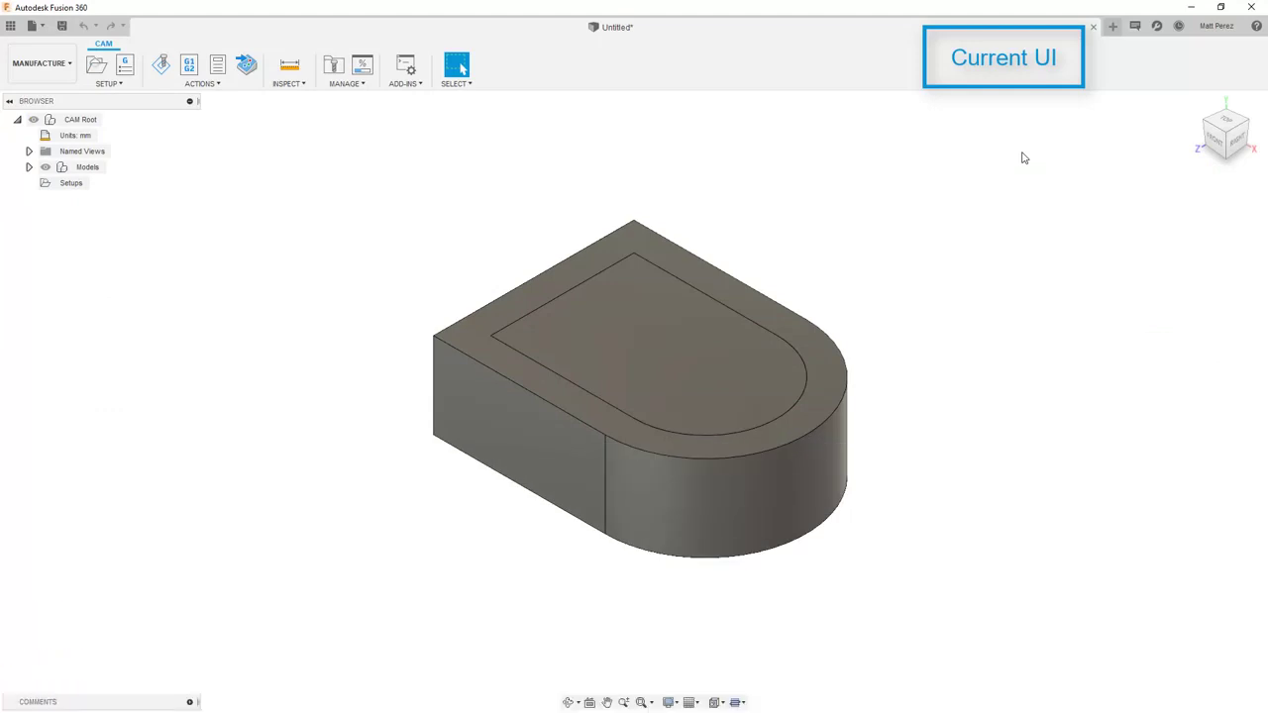
left_click(1158, 27)
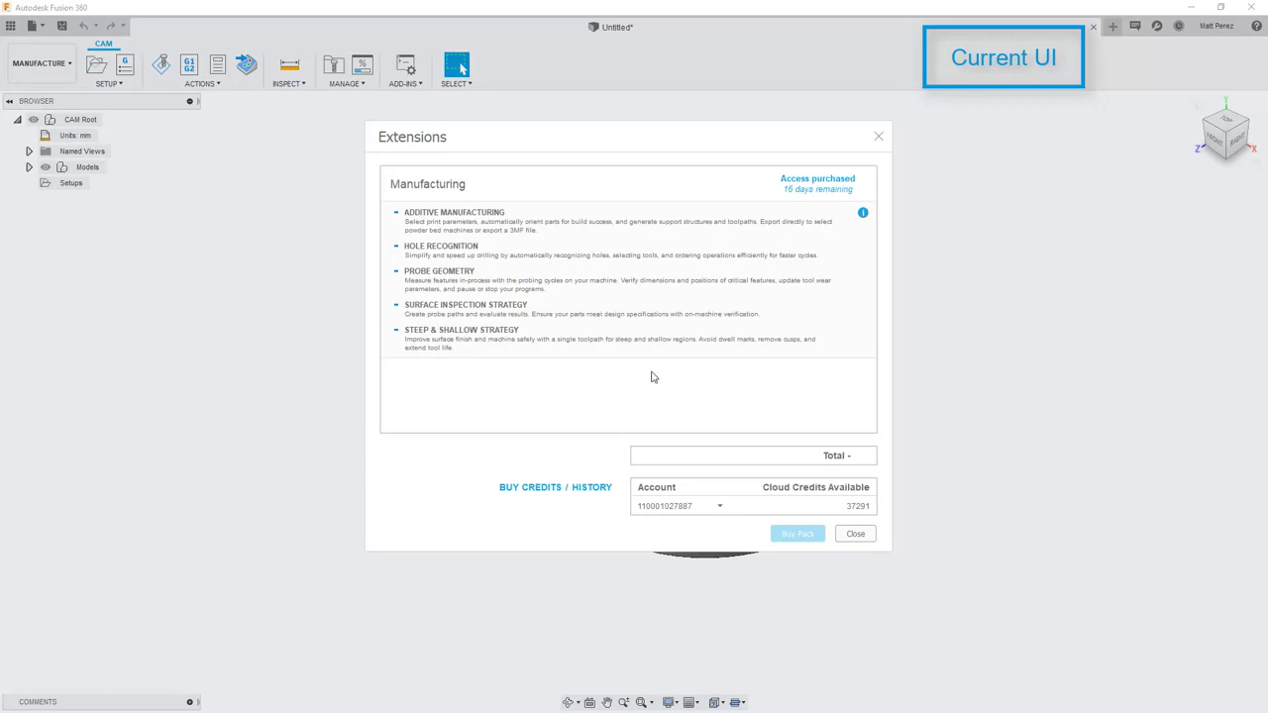
left_click(860, 539)
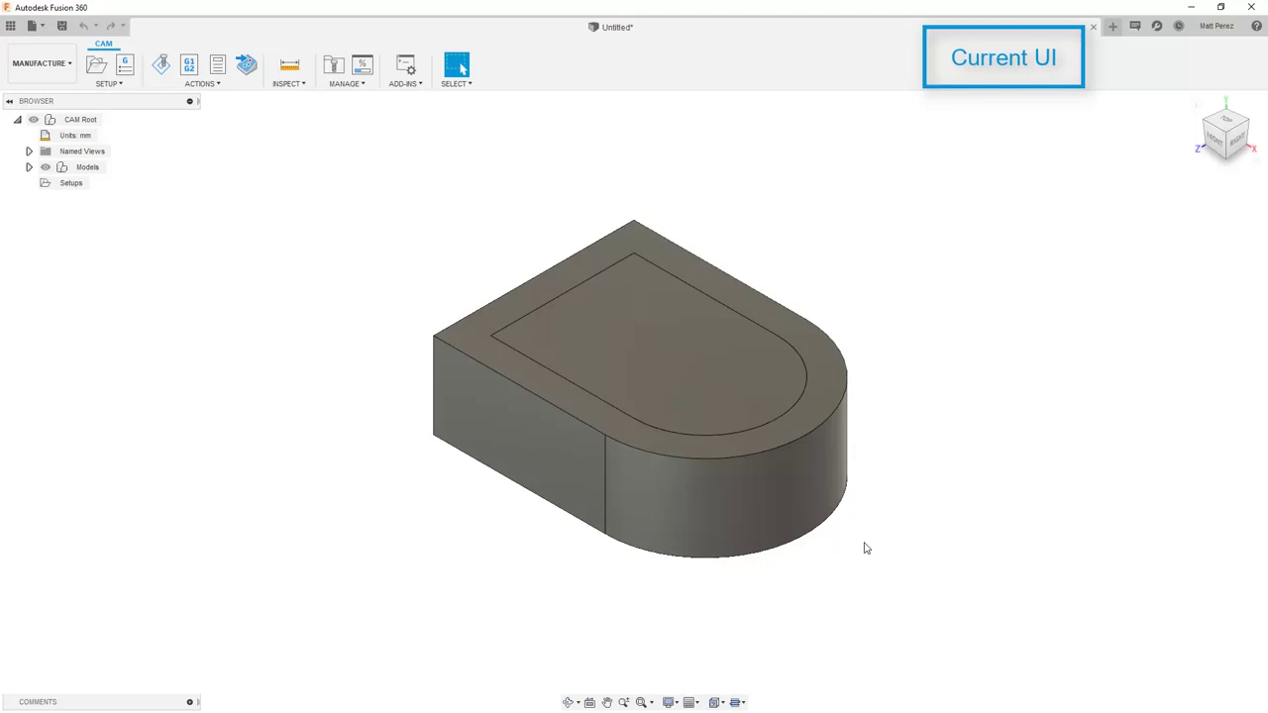
Step: Start a drawing from the design and place a front base view at the sheet's upper left
left_click(92, 118)
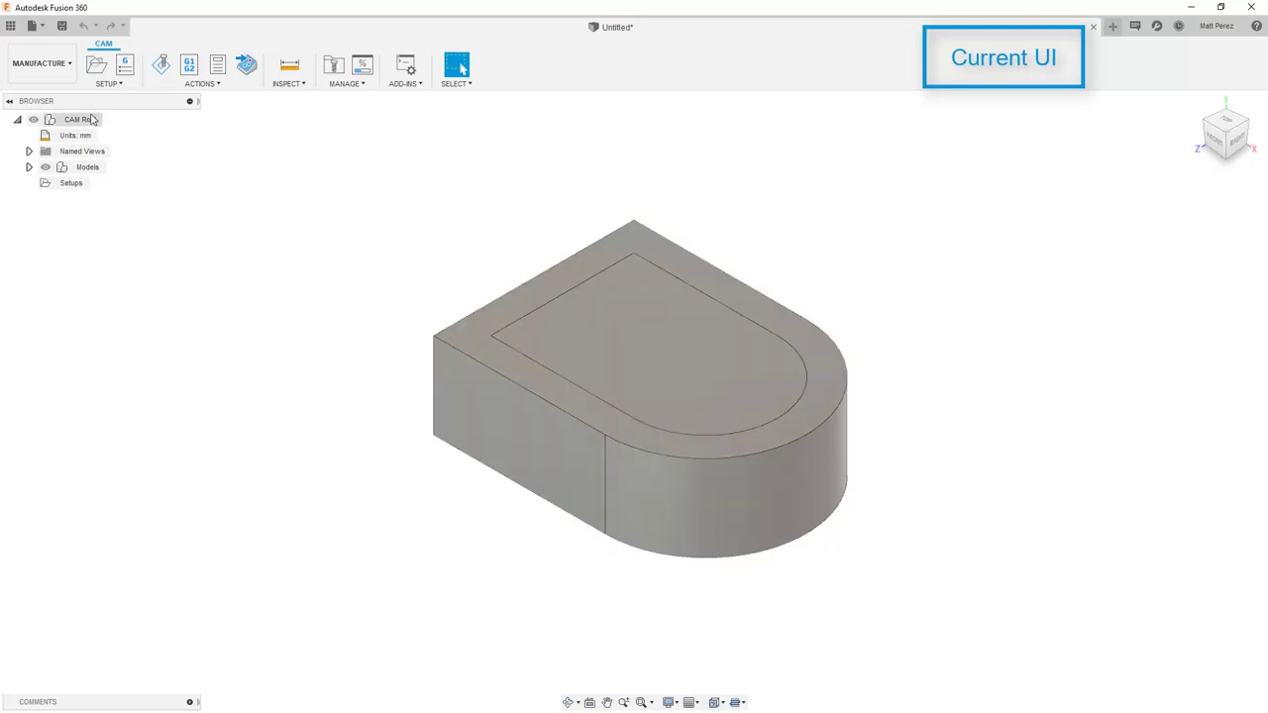
left_click(59, 63)
mouse_move(44, 234)
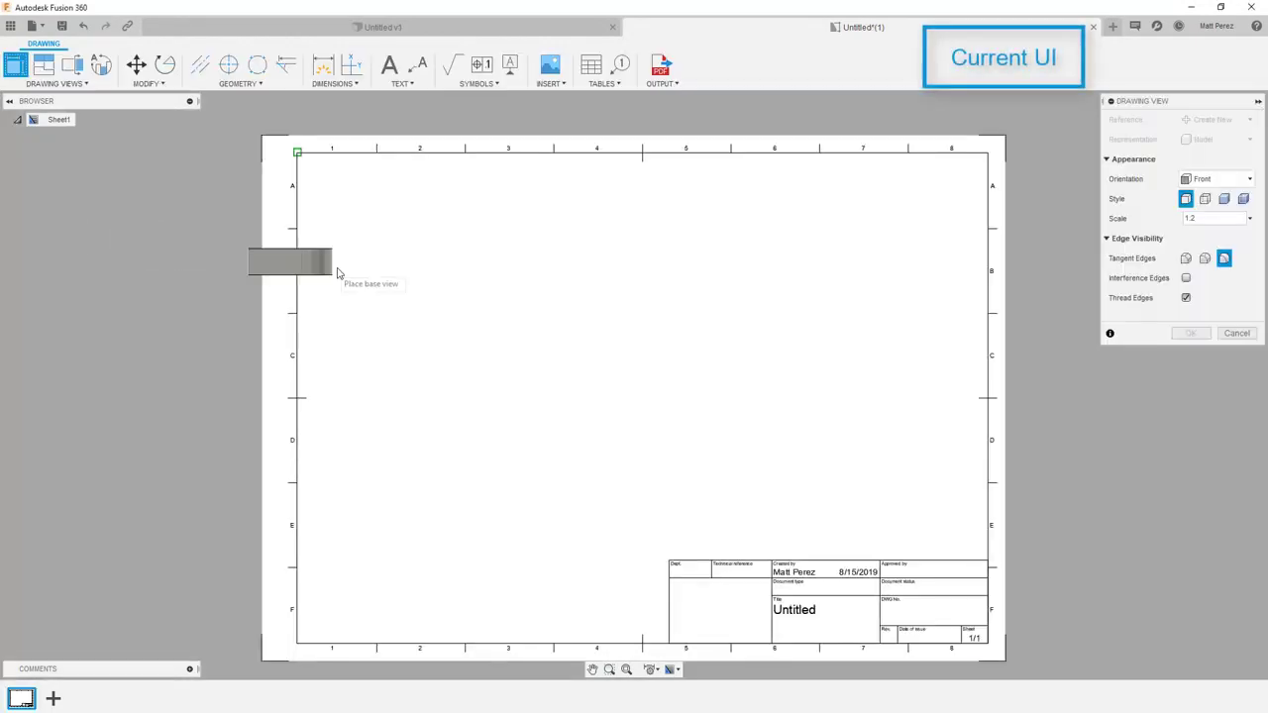
left_click(399, 273)
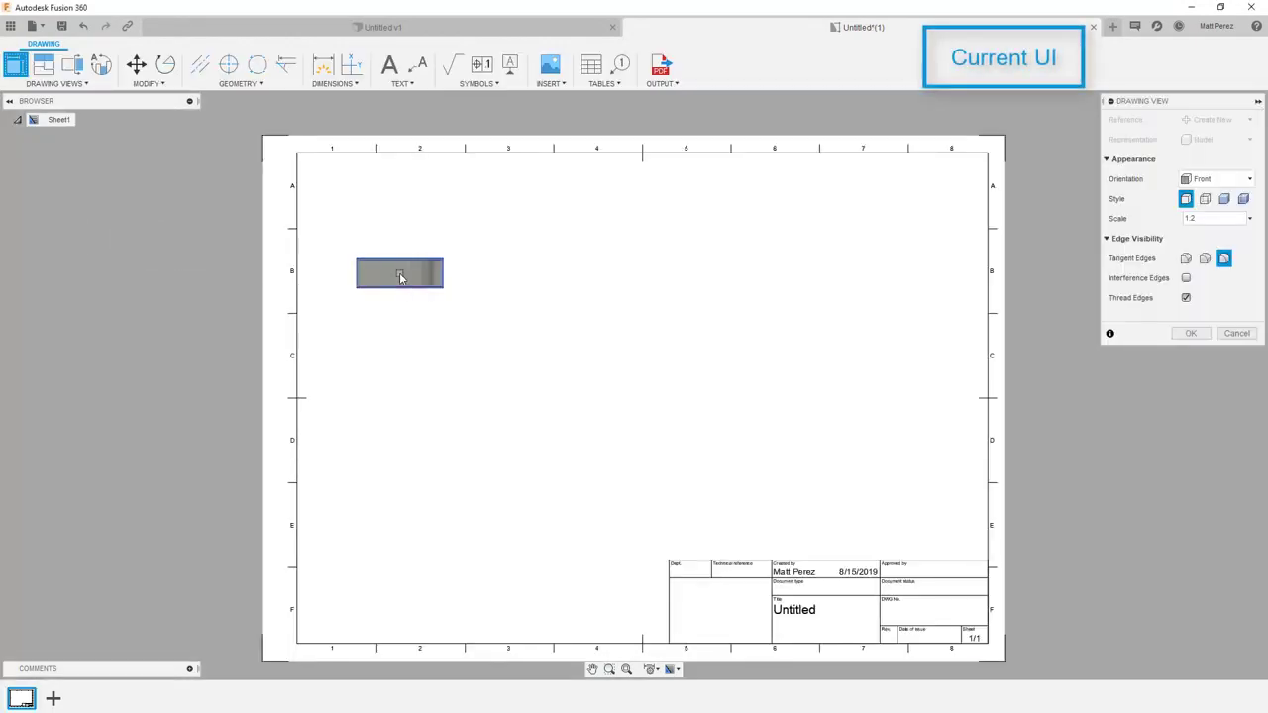
left_click(1194, 338)
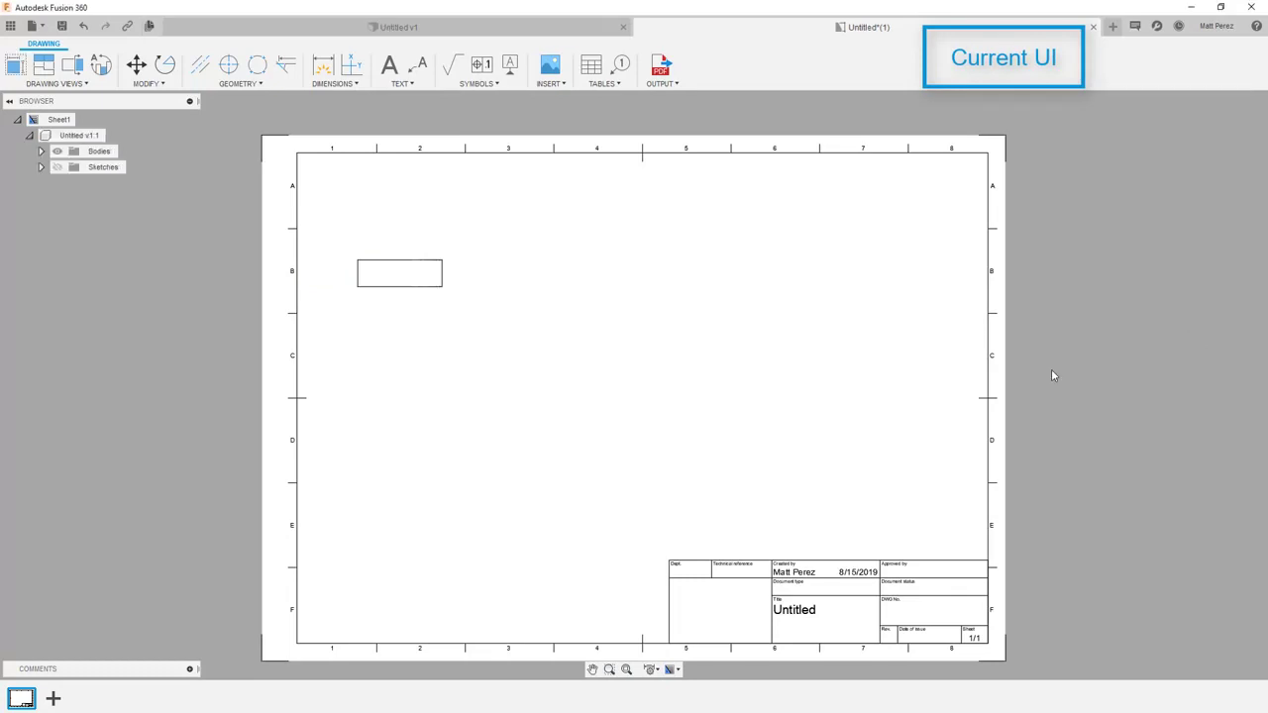
Step: Look through the Drawing Views, Modify and Dimensions menus, then return to Untitled v1
left_click(74, 84)
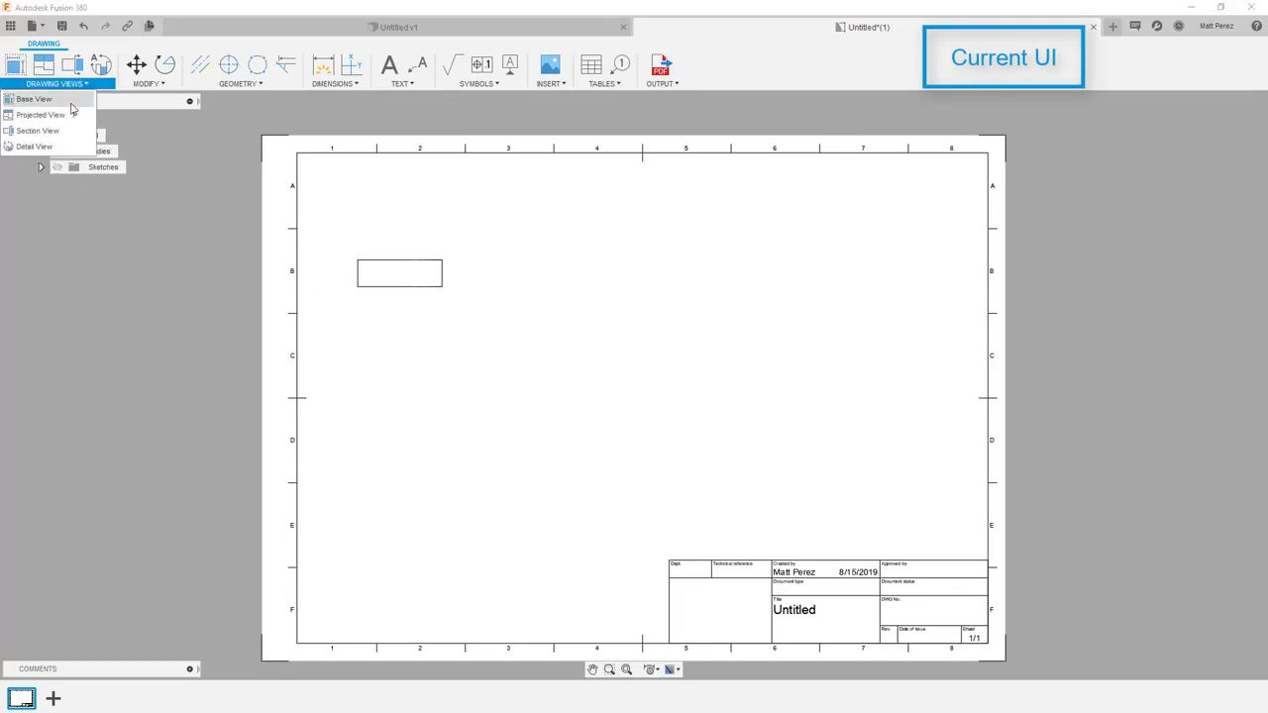
left_click(150, 83)
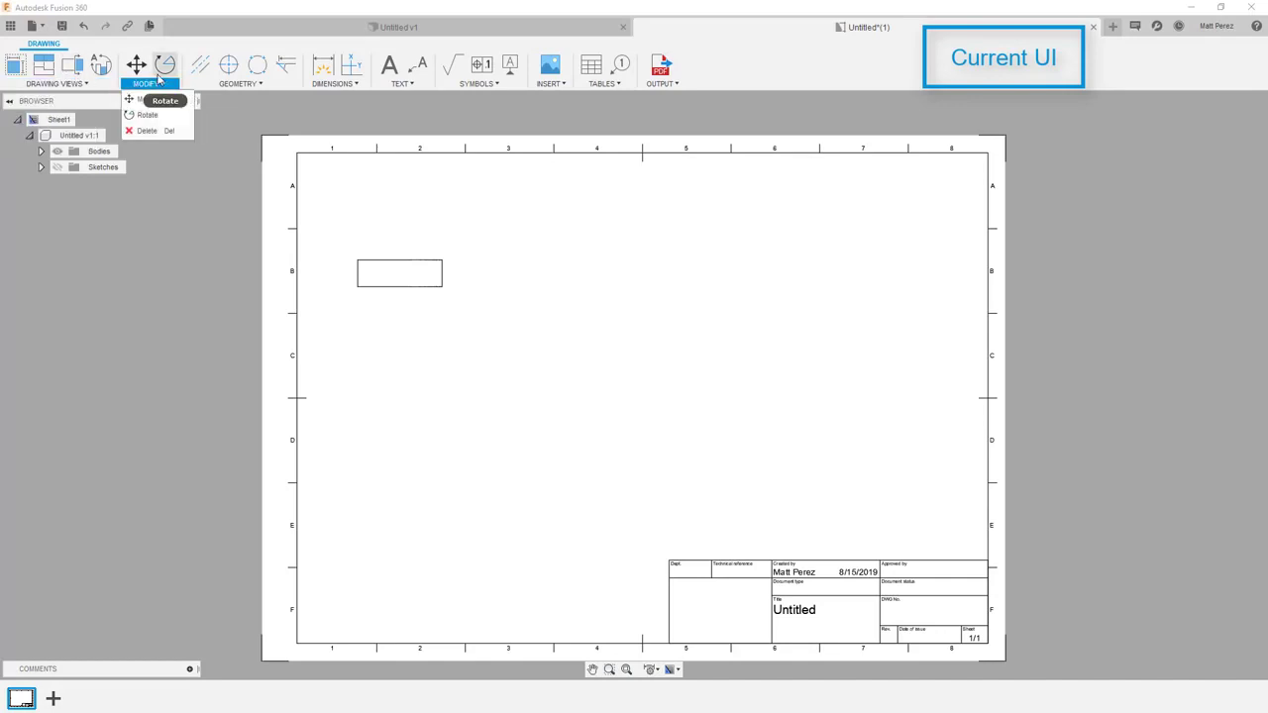
left_click(333, 83)
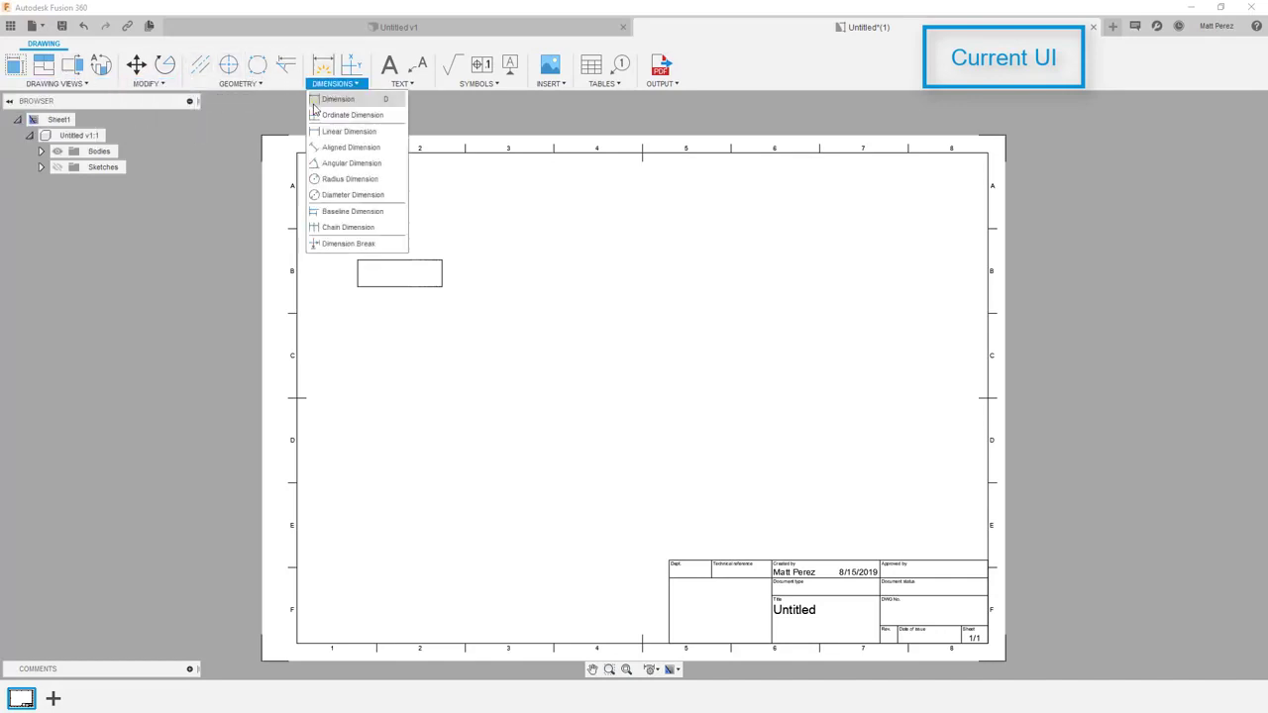
left_click(231, 159)
left_click(305, 29)
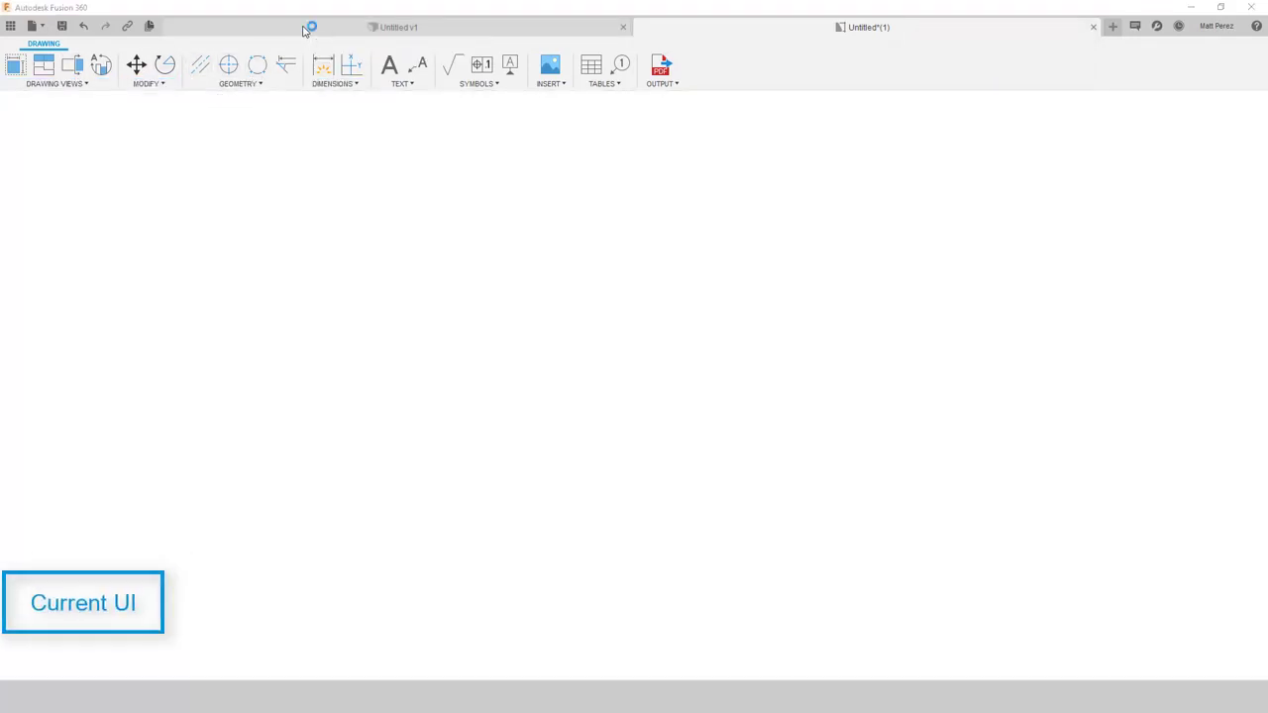
Step: Select Body4 in the browser and turn its visibility back on
left_click(56, 216)
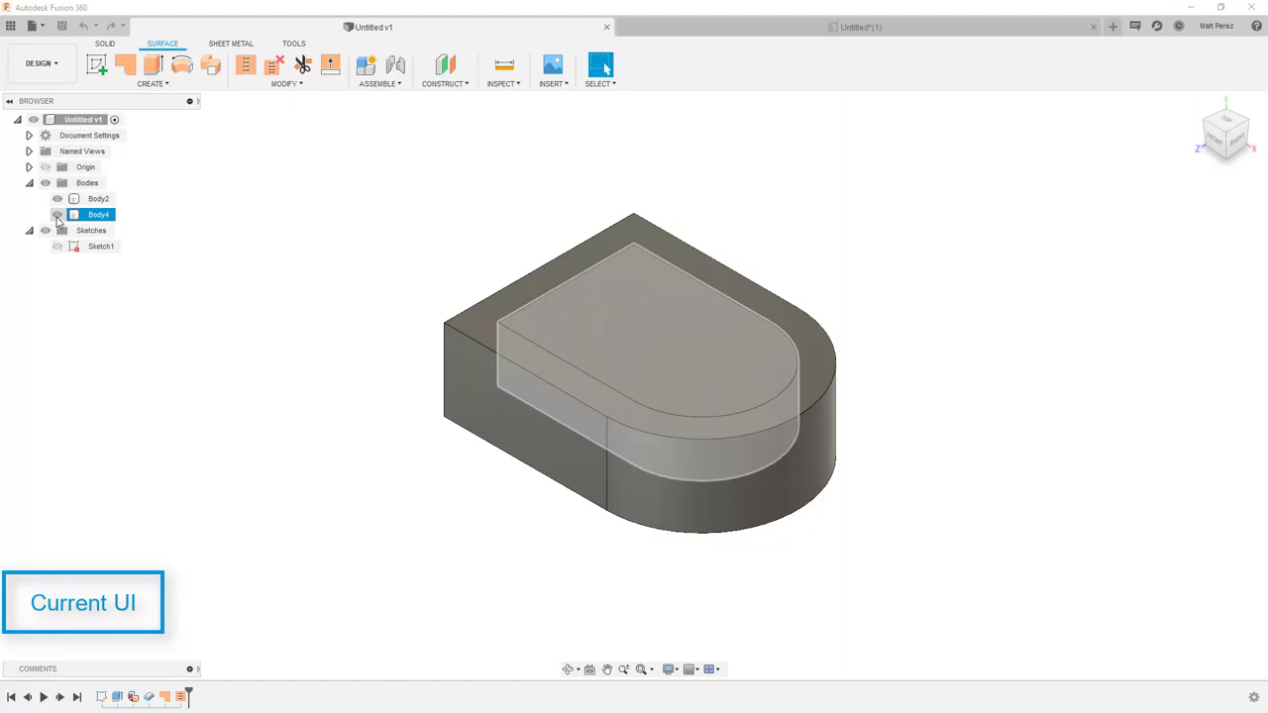
left_click(57, 215)
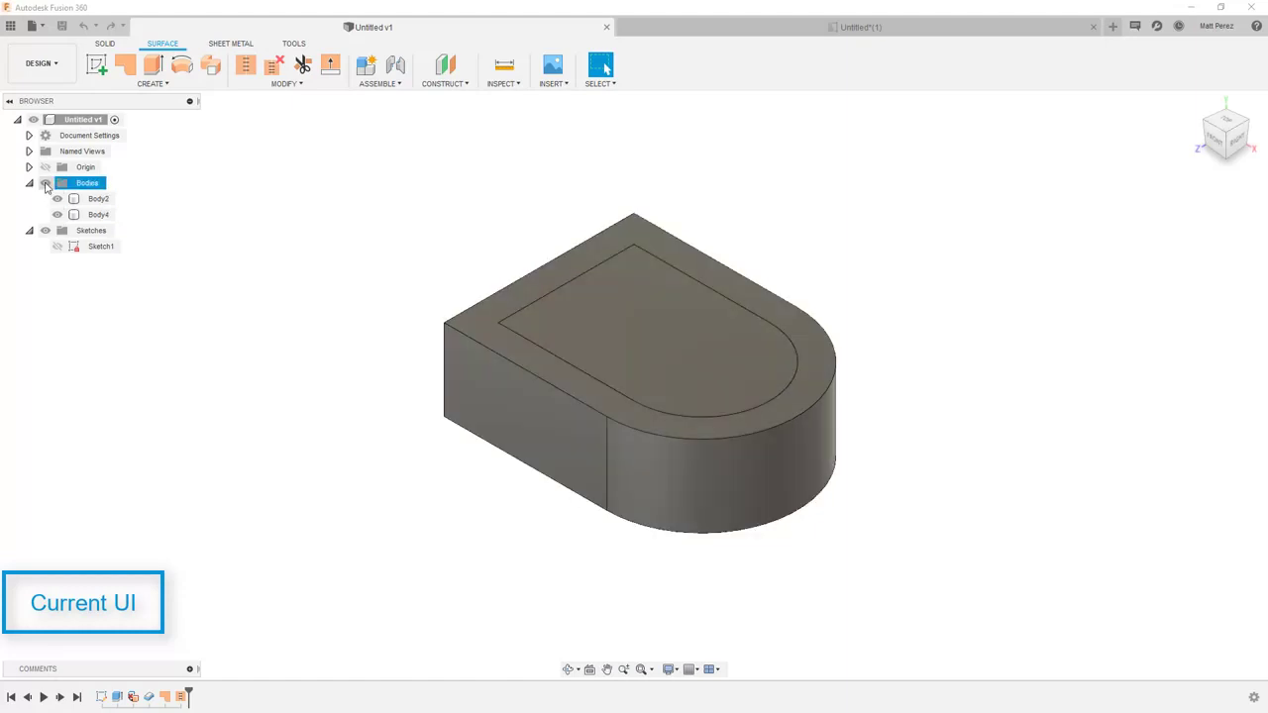